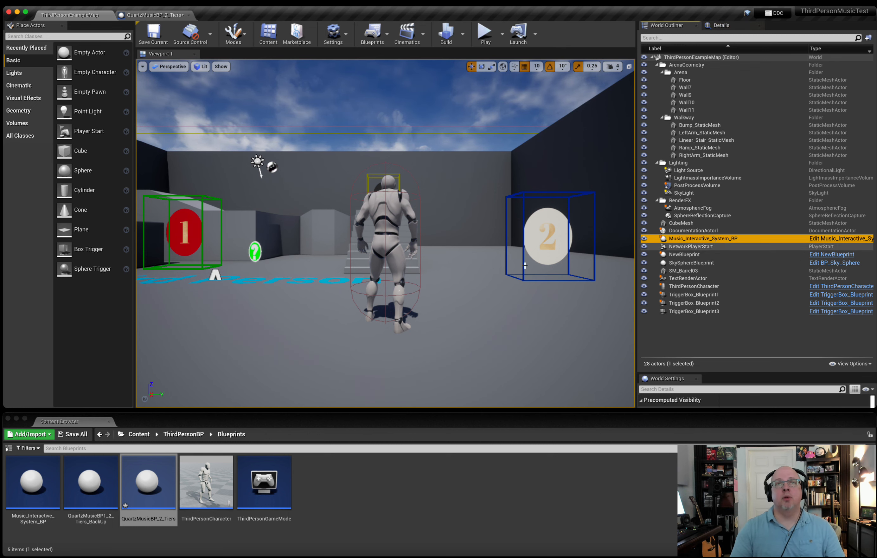
# Locate the Music_Interactive_System_BP sphere in the level and delete it.
pyautogui.doubleClick(702, 239)
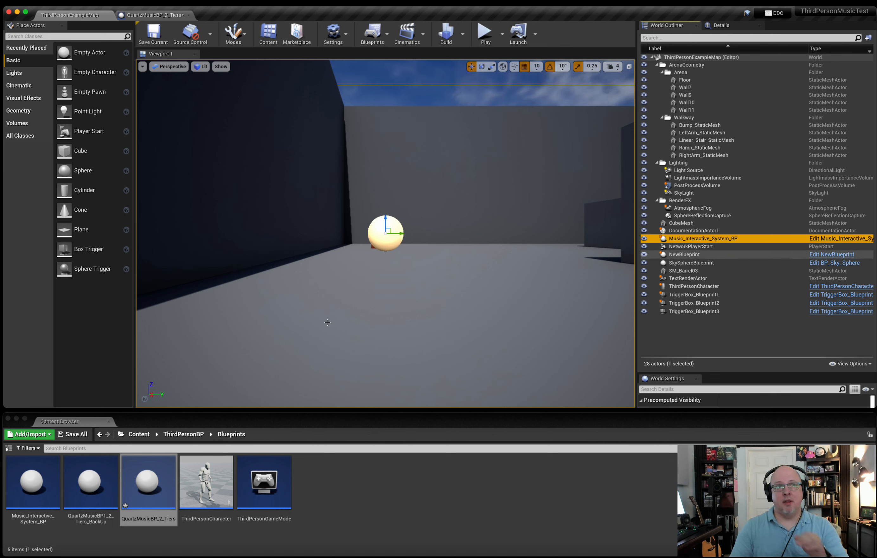
pyautogui.click(136, 439)
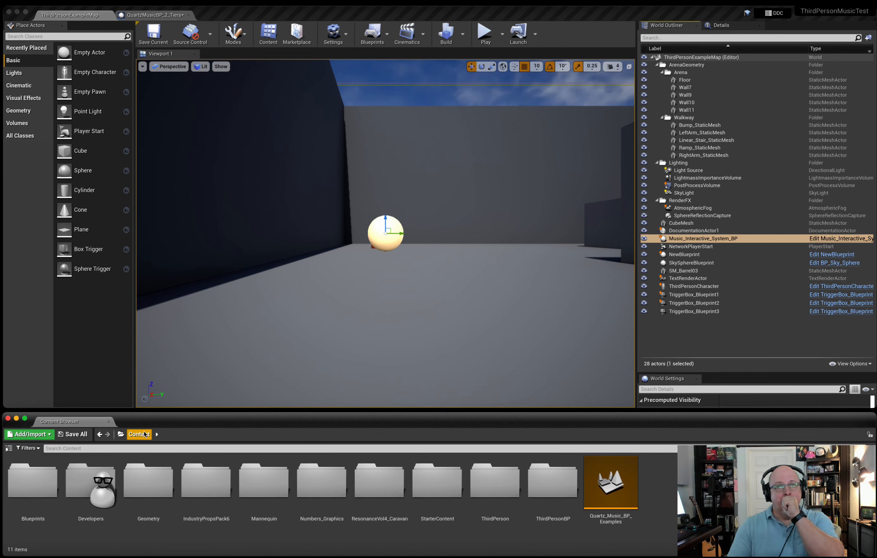
pyautogui.click(409, 218)
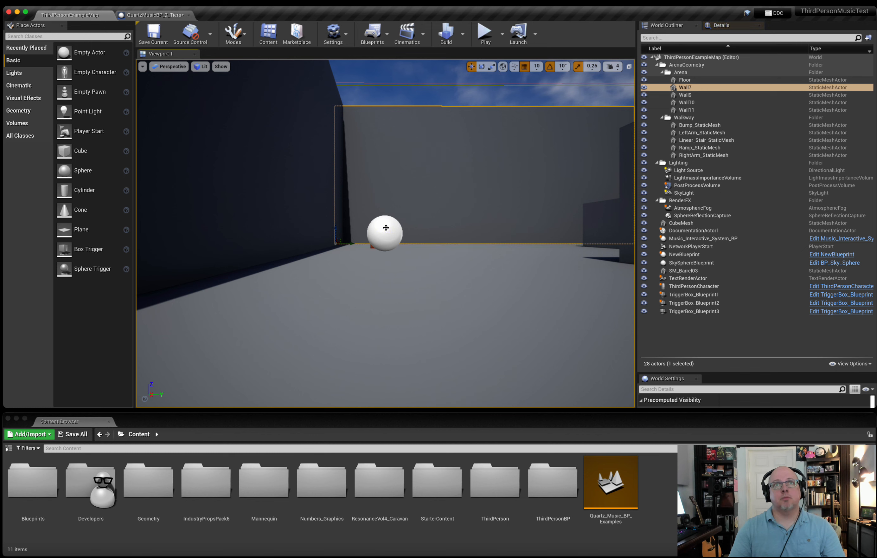
pyautogui.click(386, 227)
pyautogui.press('Delete')
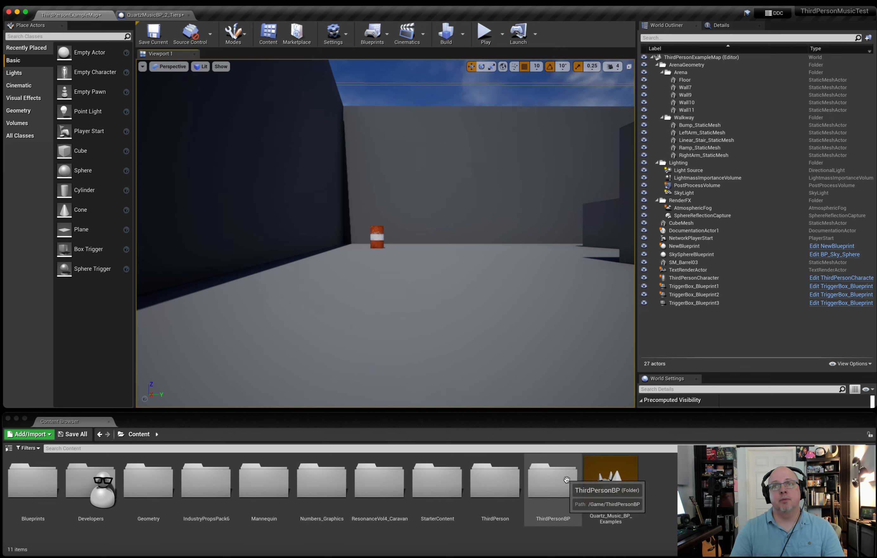
# Place Music_Interactive_System_BP from the ThirdPersonBP/Blueprints folder into the level and open its event graph.
pyautogui.doubleClick(572, 479)
pyautogui.doubleClick(48, 485)
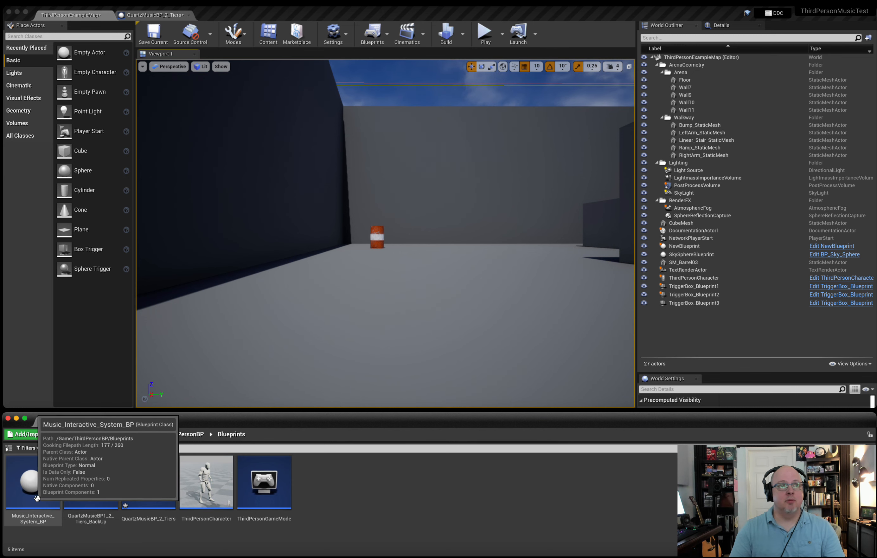
pyautogui.moveTo(43, 517); pyautogui.dragTo(319, 282)
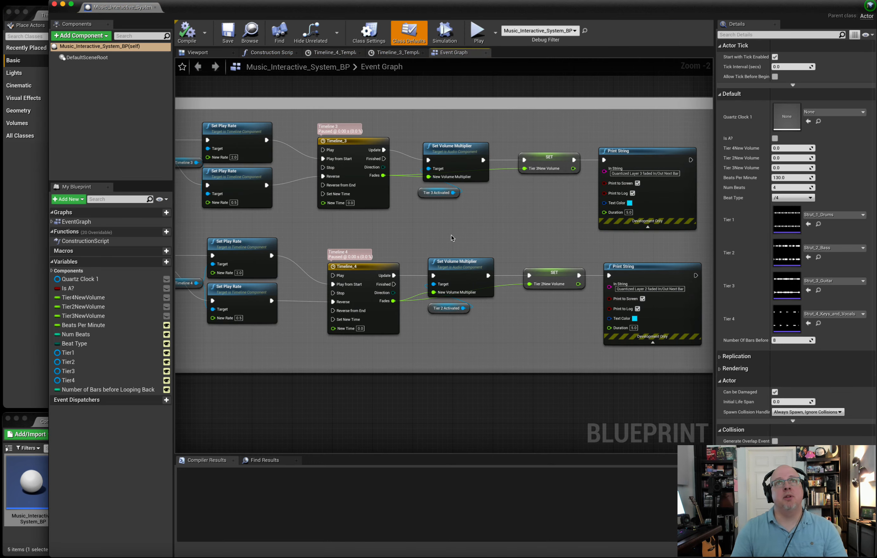
# Examine the Set Up Quartz section, following the nodes from Event BeginPlay through clock creation to the quantization event subscriptions.
pyautogui.scroll(-5, 457, 234)
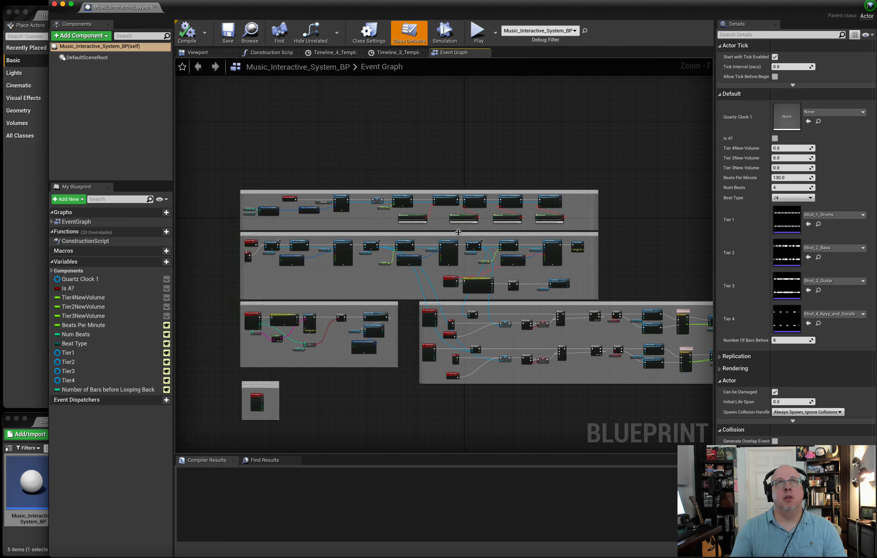
pyautogui.scroll(6, 437, 231)
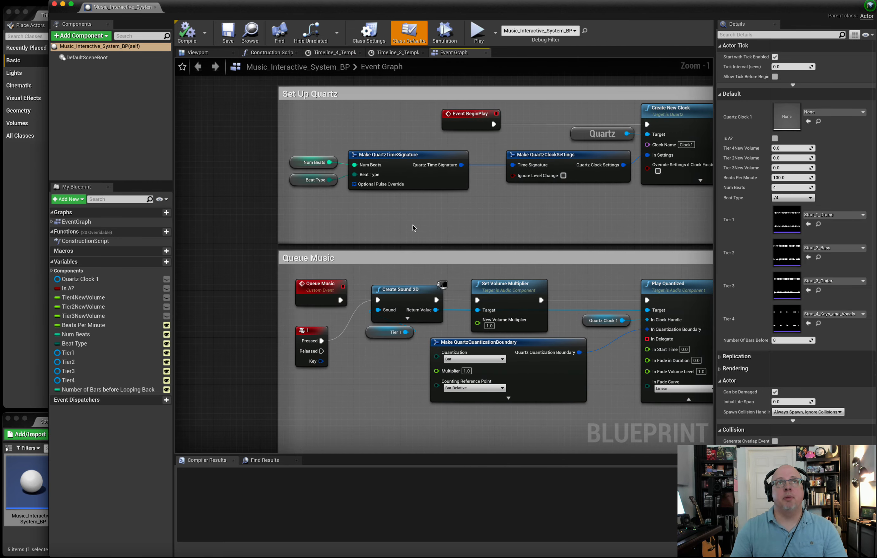
pyautogui.moveTo(332, 176); pyautogui.dragTo(197, 176, button='right')
pyautogui.hscroll(8, 333, 176)
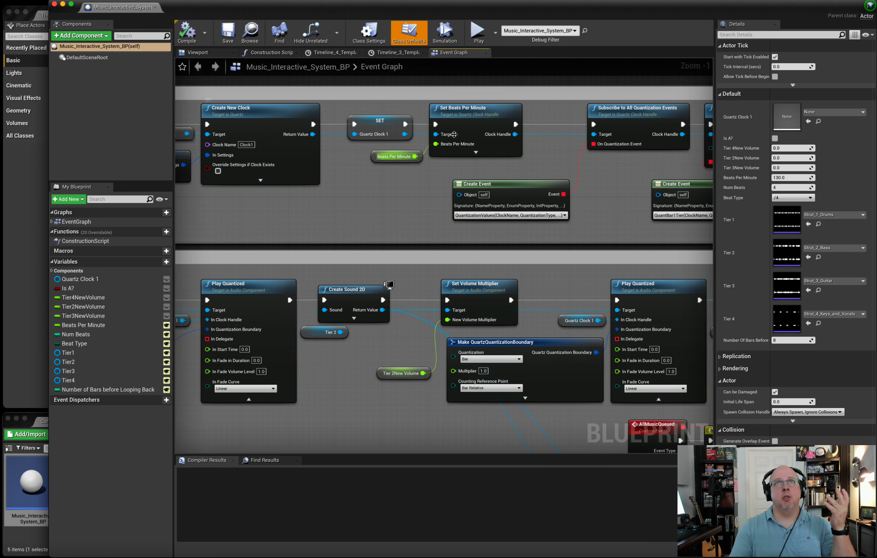
pyautogui.hscroll(6, 457, 132)
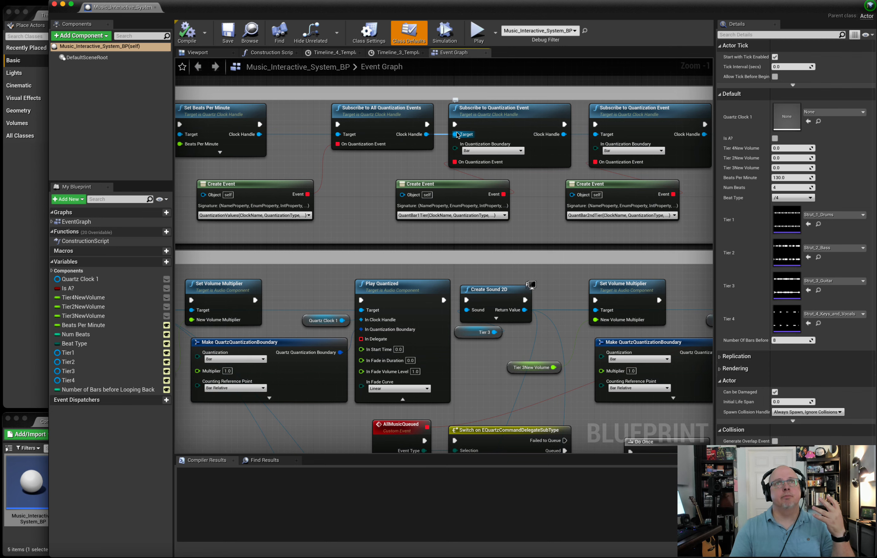
pyautogui.hscroll(2, 457, 135)
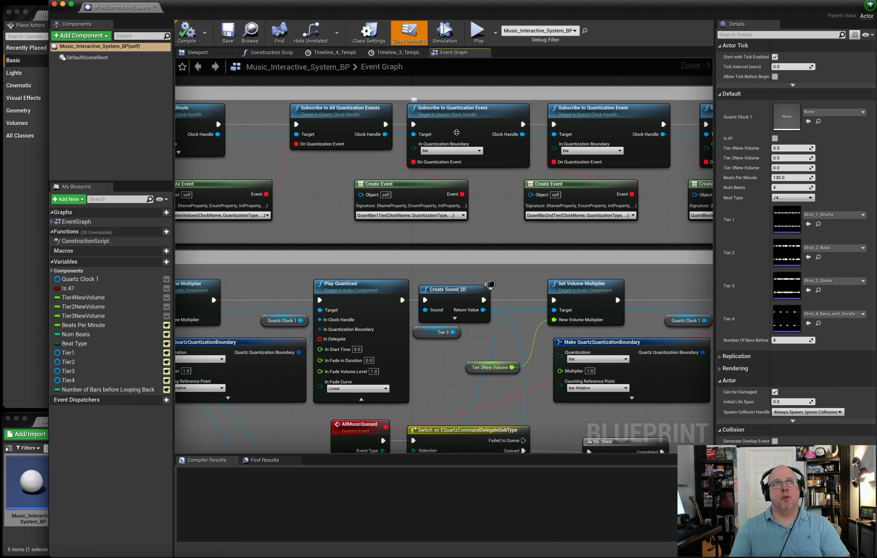
pyautogui.hscroll(4, 456, 131)
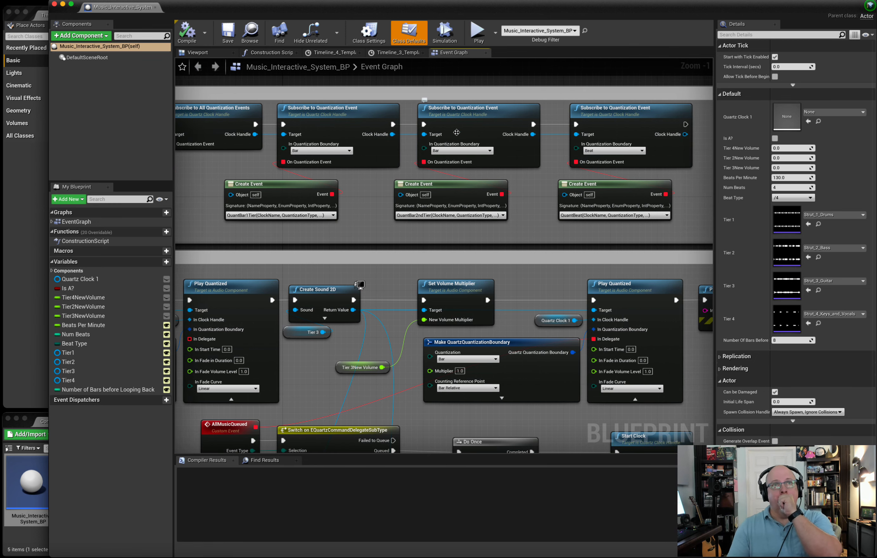
pyautogui.hscroll(-5, 456, 132)
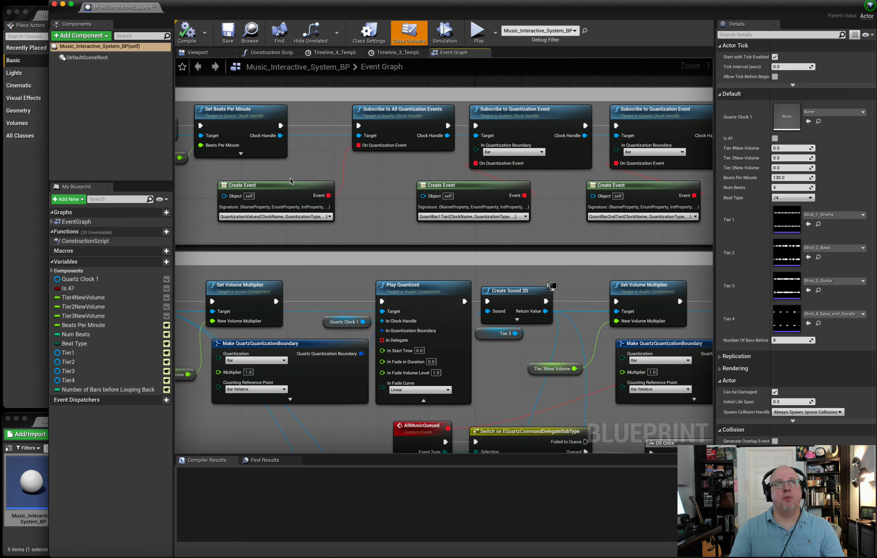
# Examine the QuantizationValues event in Counting and Logging, expanding and collapsing the outputs of the Switch on EQuartzCommandQuantization node.
pyautogui.click(290, 180)
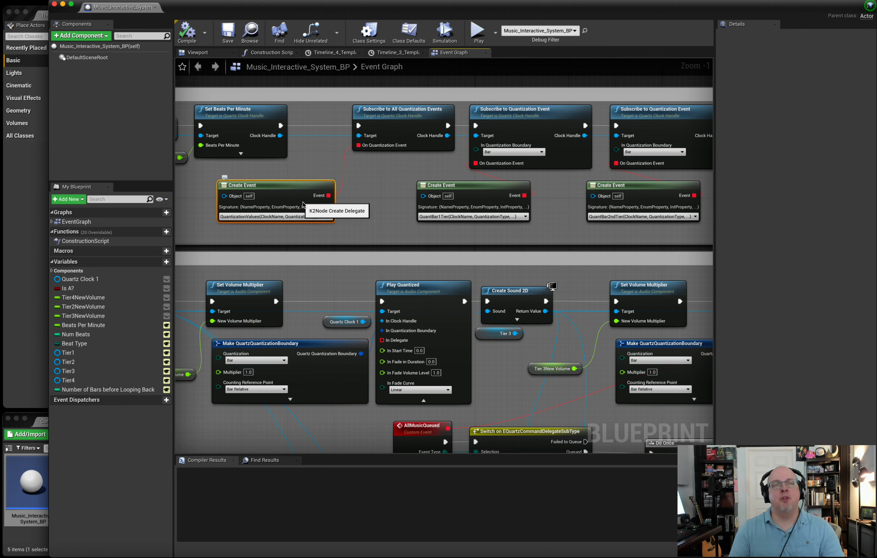
pyautogui.scroll(-12, 303, 204)
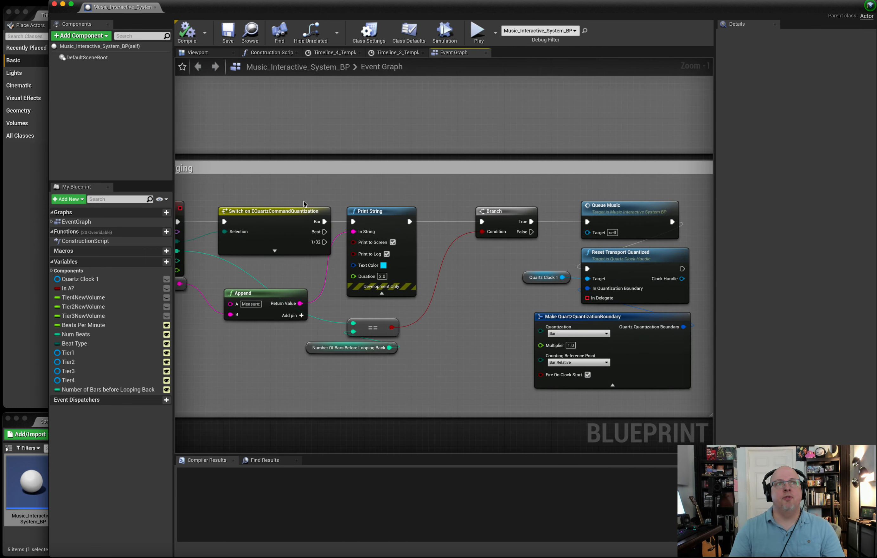
pyautogui.hscroll(-3, 304, 203)
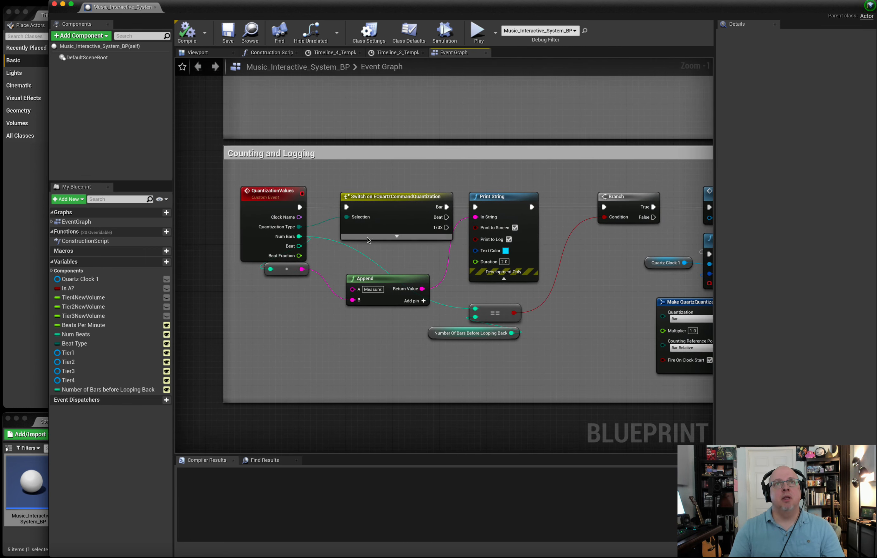
pyautogui.click(387, 236)
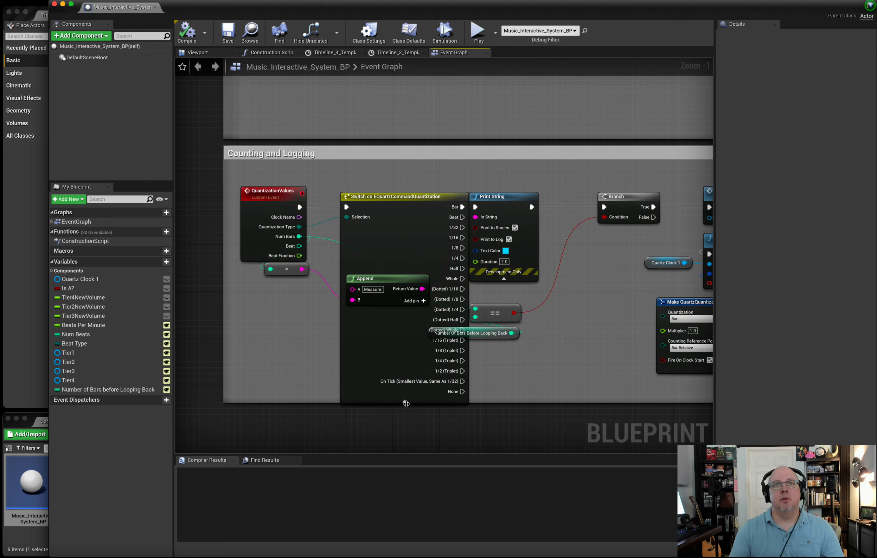
pyautogui.click(405, 400)
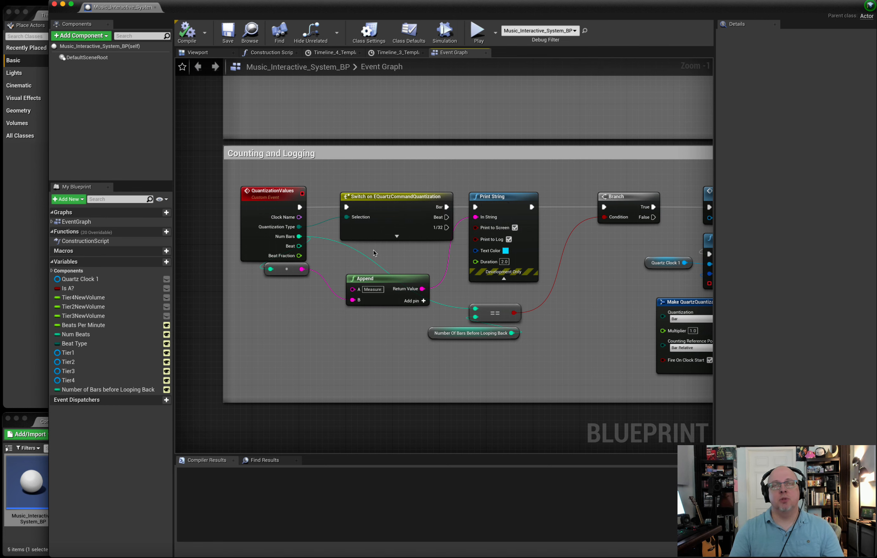
# Examine the Queue Music section, from the quantization boundary settings and tier volume nodes to the AllMusicQueued event and Start Clock.
pyautogui.scroll(7, 377, 252)
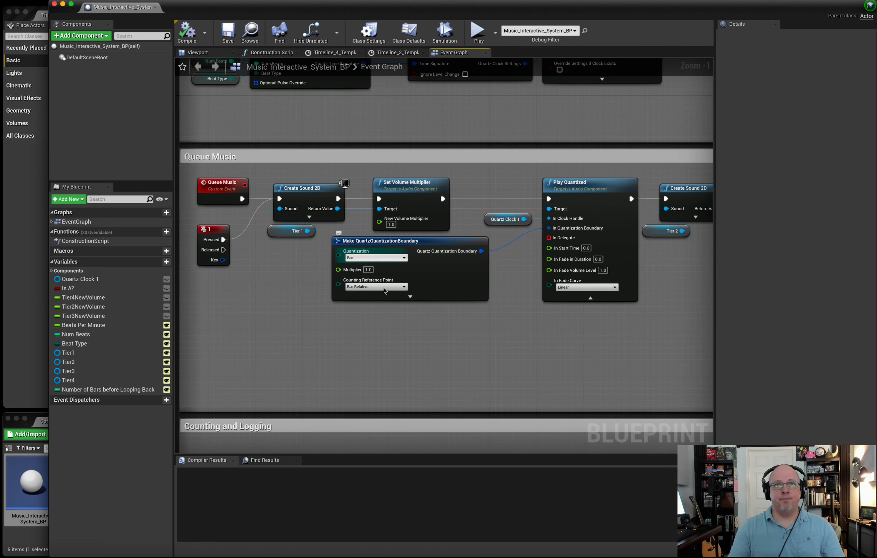
pyautogui.scroll(-1, 384, 291)
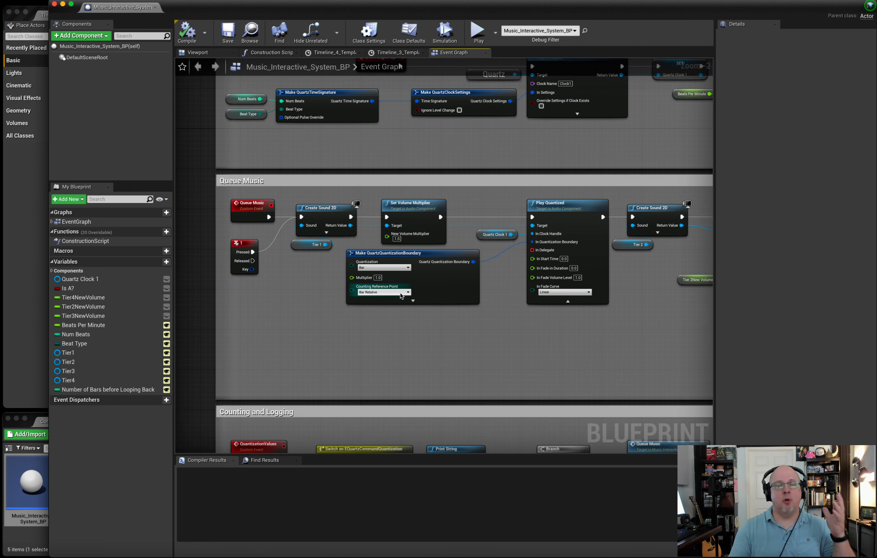
pyautogui.click(400, 292)
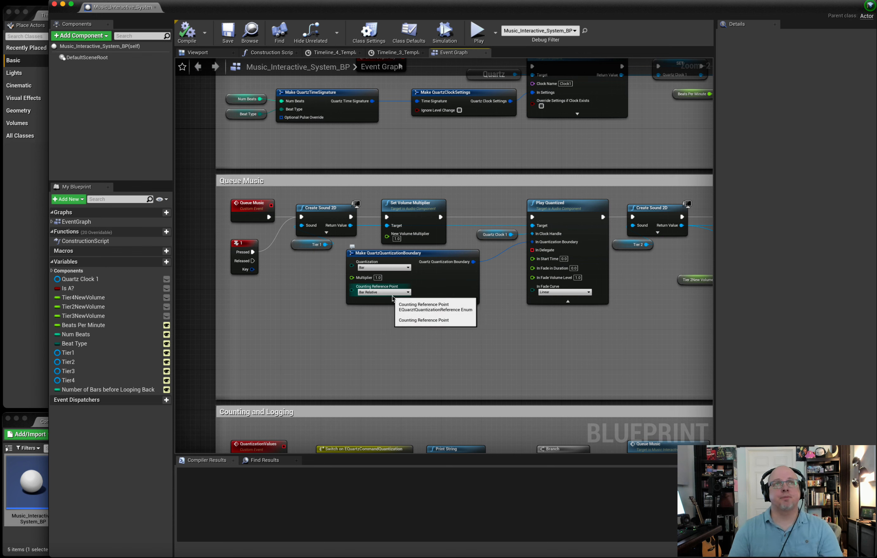
pyautogui.click(321, 270)
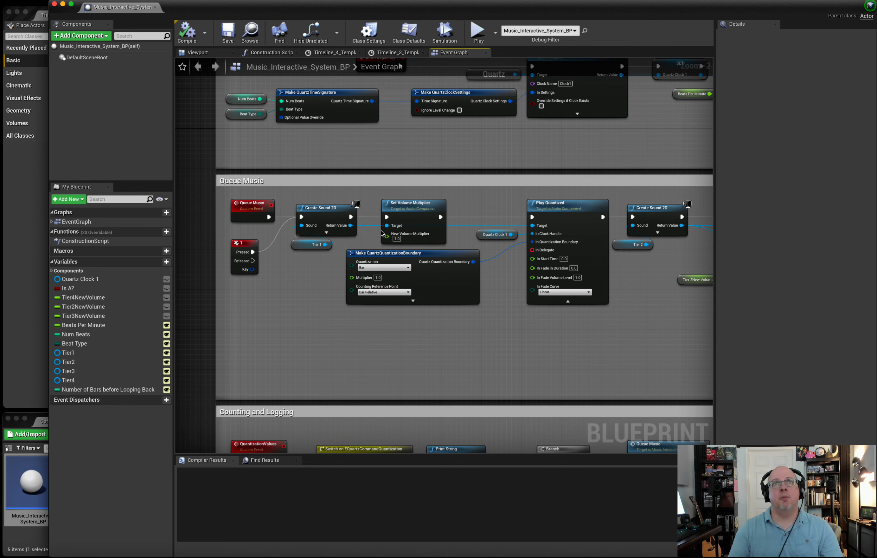
pyautogui.hscroll(6, 402, 235)
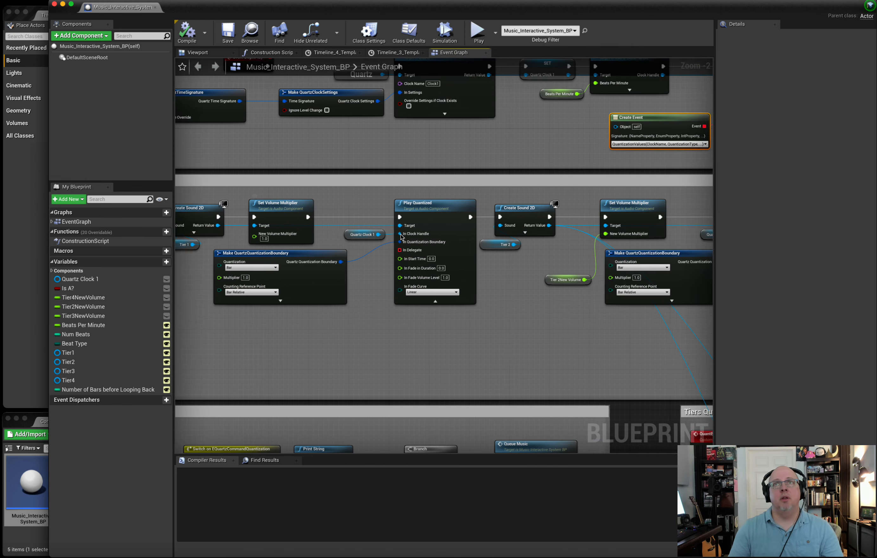
pyautogui.hscroll(1, 402, 235)
pyautogui.click(483, 278)
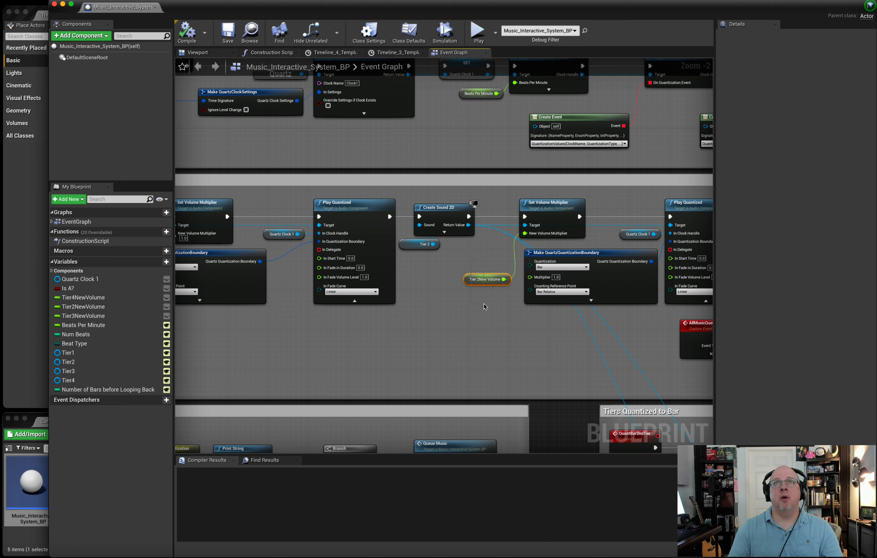
pyautogui.hscroll(10, 483, 308)
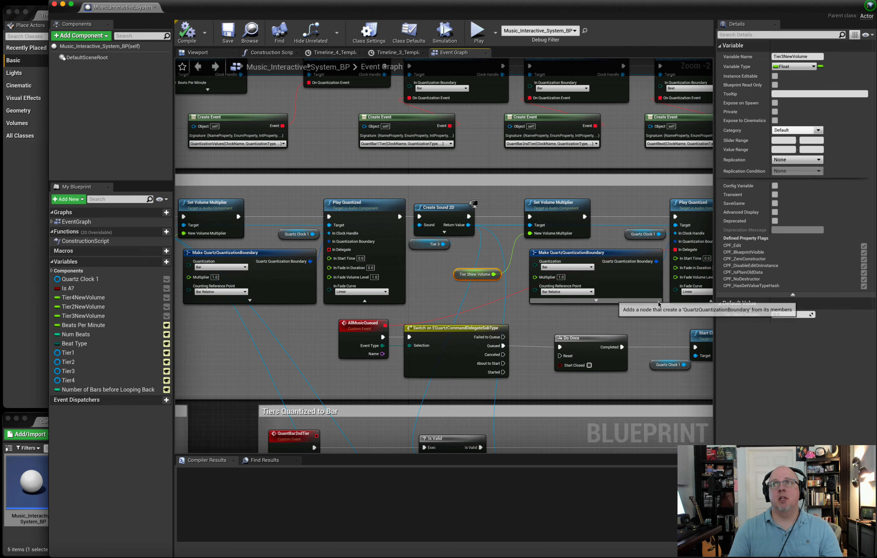
pyautogui.hscroll(5, 589, 308)
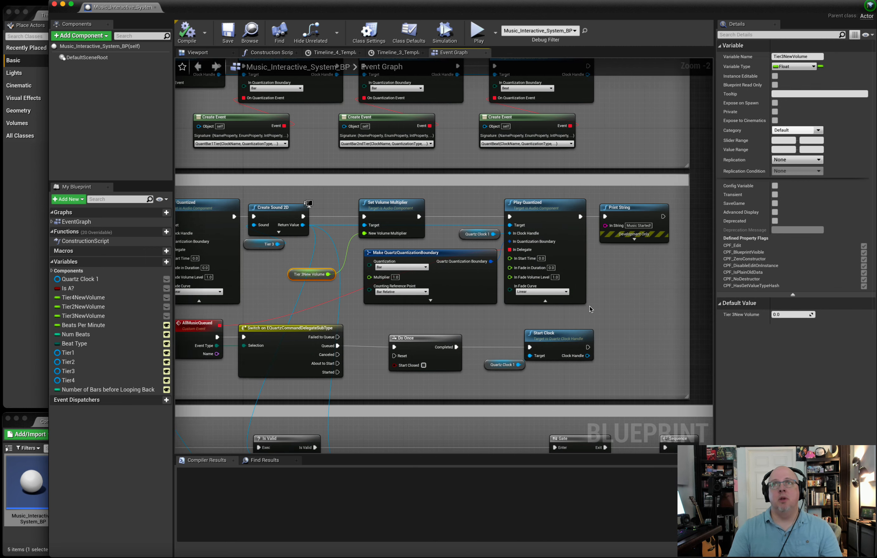
pyautogui.moveTo(329, 254); pyautogui.dragTo(369, 230, button='right')
pyautogui.click(238, 311)
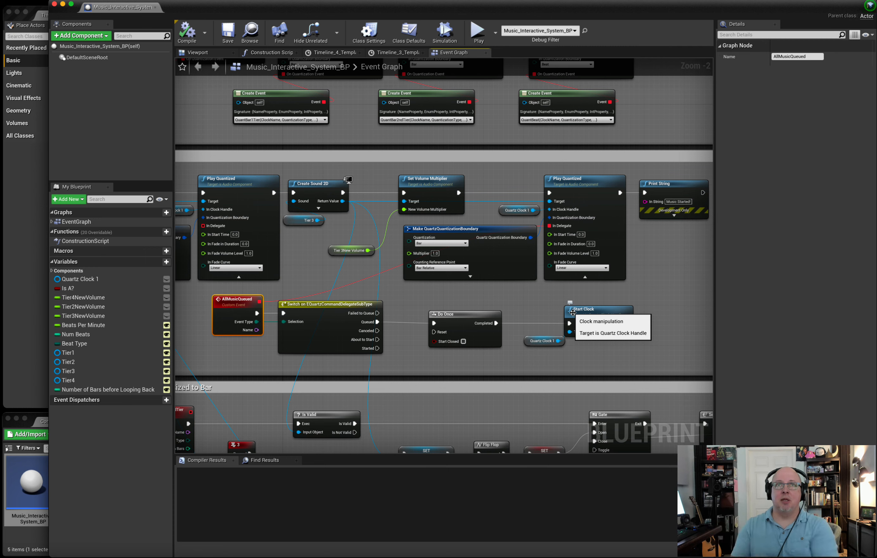
# Trace the quantization subscriptions and their Create Event nodes to the QuantBar events in the Tiers Quantized to Bar section.
pyautogui.scroll(5, 201, 216)
pyautogui.hscroll(-6, 203, 215)
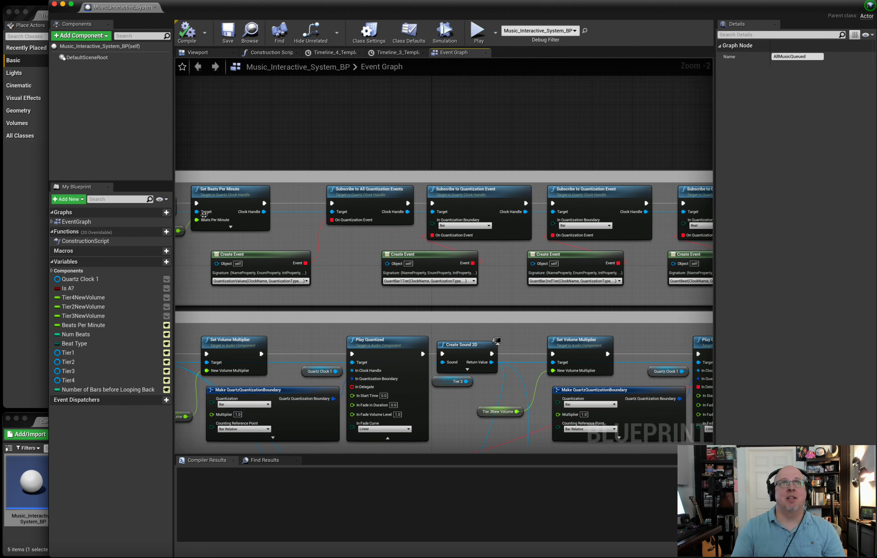
pyautogui.hscroll(-3, 204, 215)
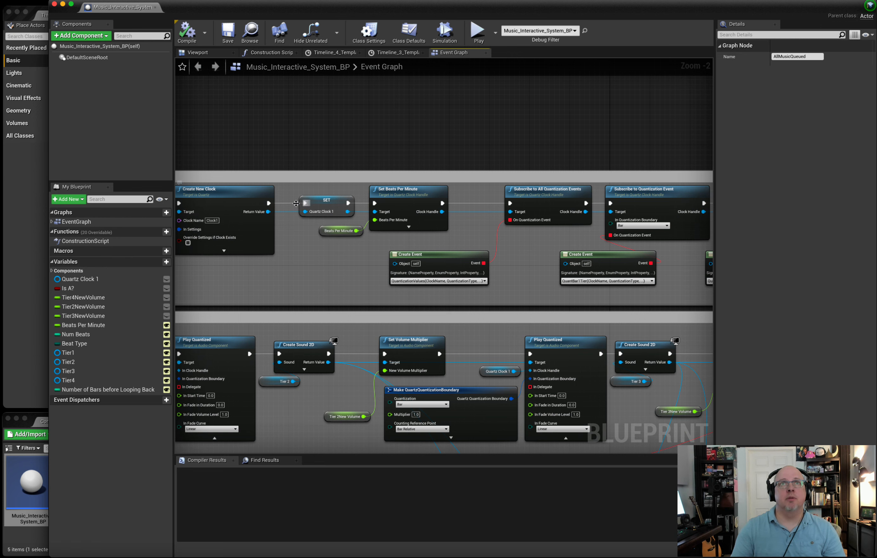
pyautogui.scroll(-10, 319, 271)
pyautogui.hscroll(2, 324, 271)
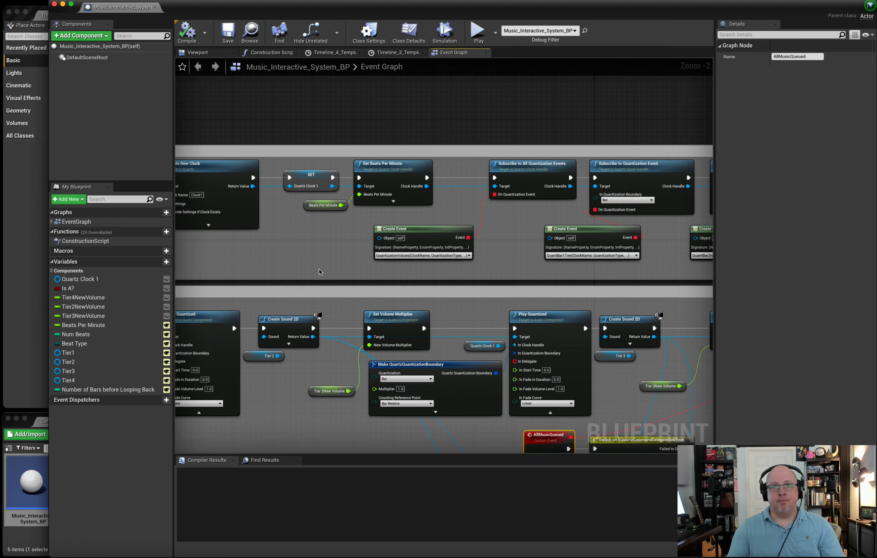
pyautogui.scroll(-1, 330, 270)
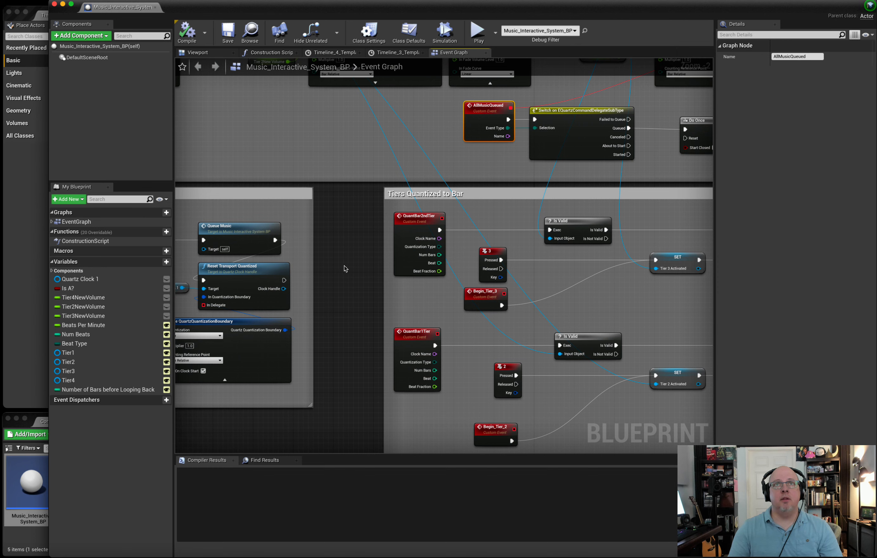
pyautogui.scroll(10, 353, 264)
pyautogui.hscroll(3, 354, 263)
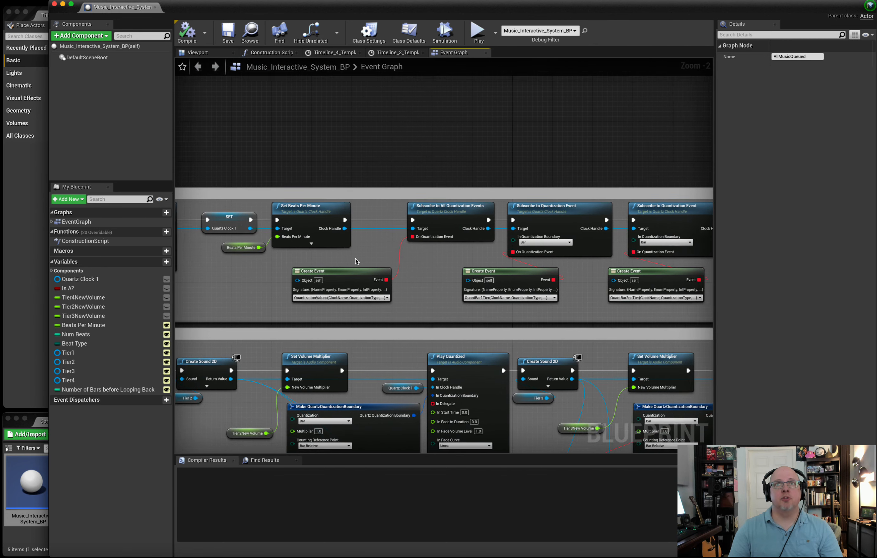
pyautogui.hscroll(3, 357, 266)
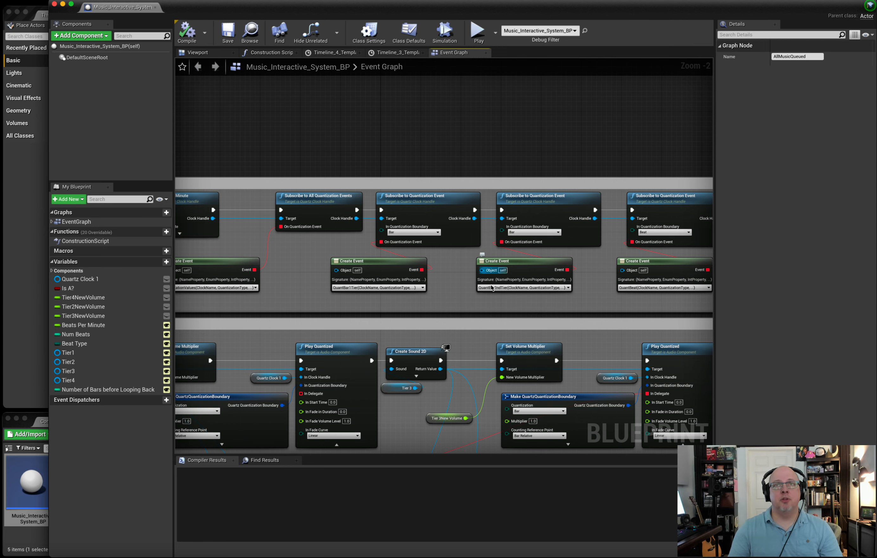
pyautogui.hscroll(8, 488, 292)
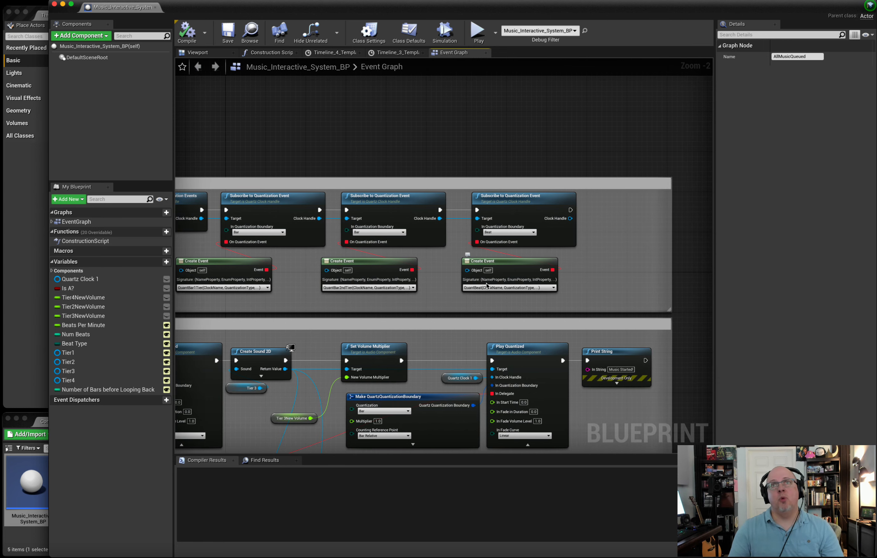
pyautogui.scroll(-15, 472, 281)
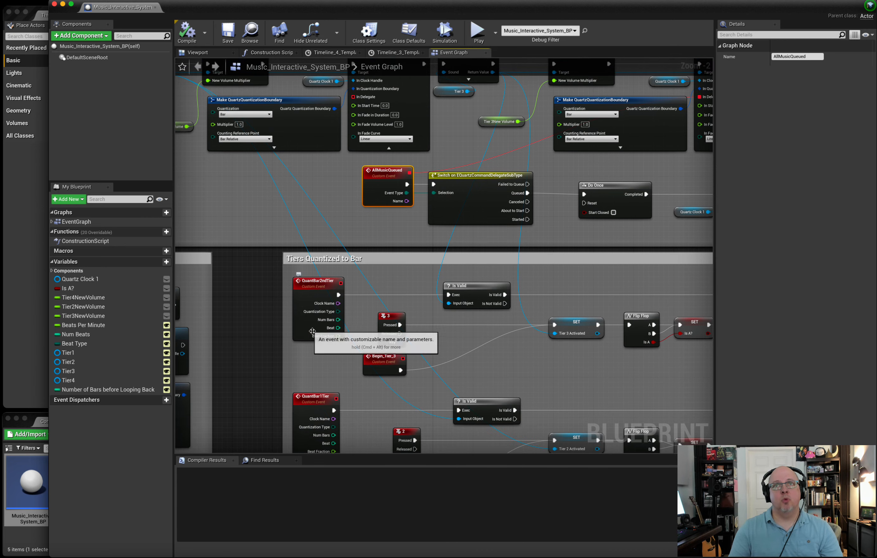
# Follow the Tiers Quantized to Bar section from the QuantBar events through the Gate, Sequence and Branch nodes to Set Play Rate and the timelines.
pyautogui.scroll(-7, 312, 333)
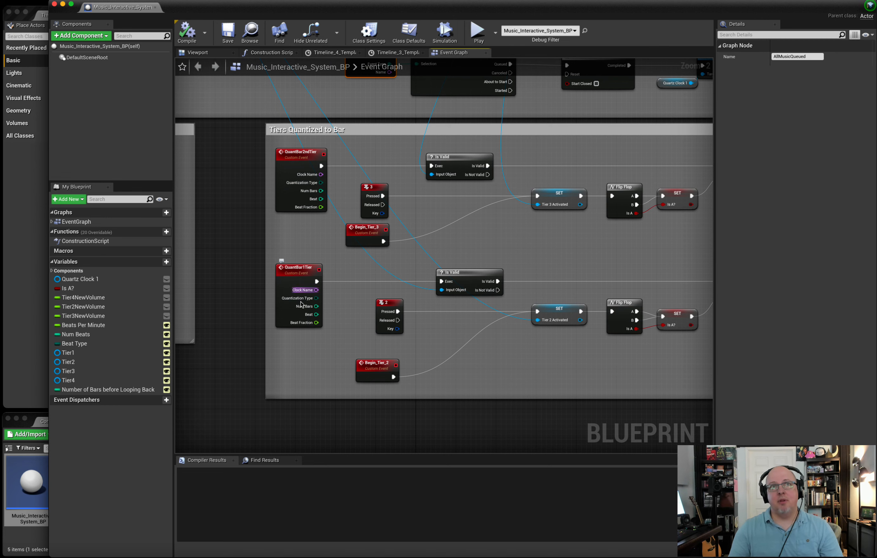
pyautogui.hscroll(10, 311, 329)
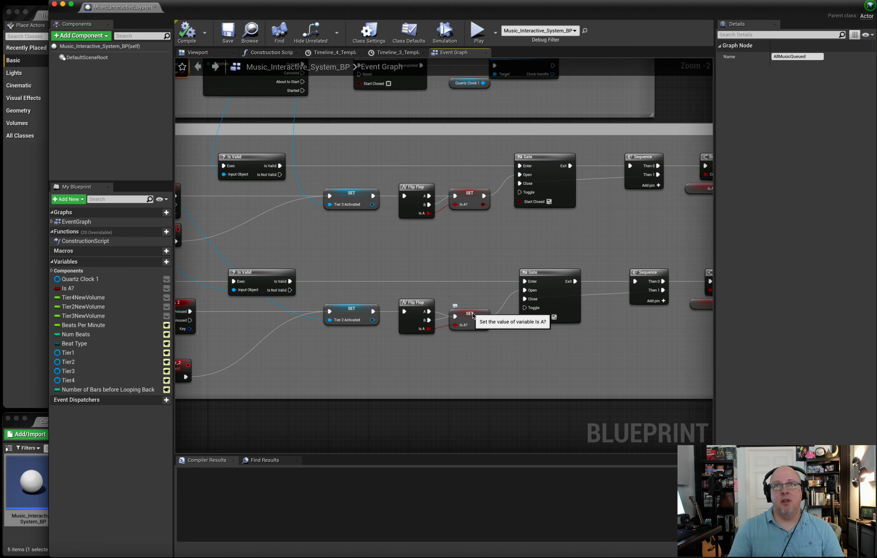
pyautogui.moveTo(466, 321); pyautogui.dragTo(427, 311, button='right')
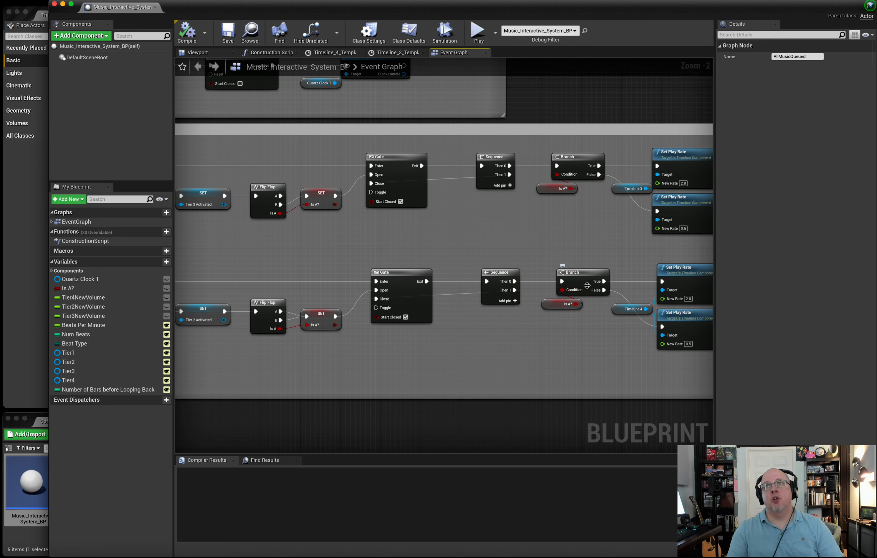
pyautogui.moveTo(555, 333); pyautogui.dragTo(408, 328, button='right')
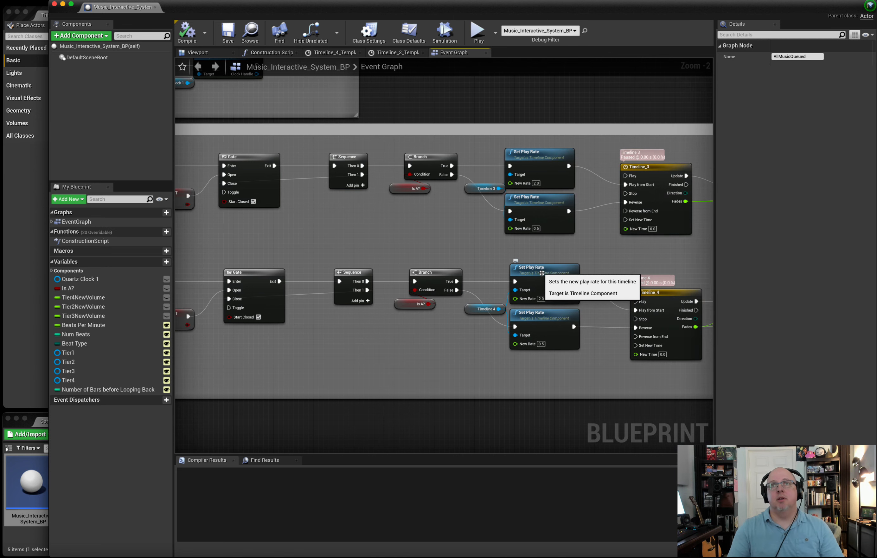
pyautogui.click(541, 273)
pyautogui.moveTo(660, 297); pyautogui.dragTo(558, 299, button='right')
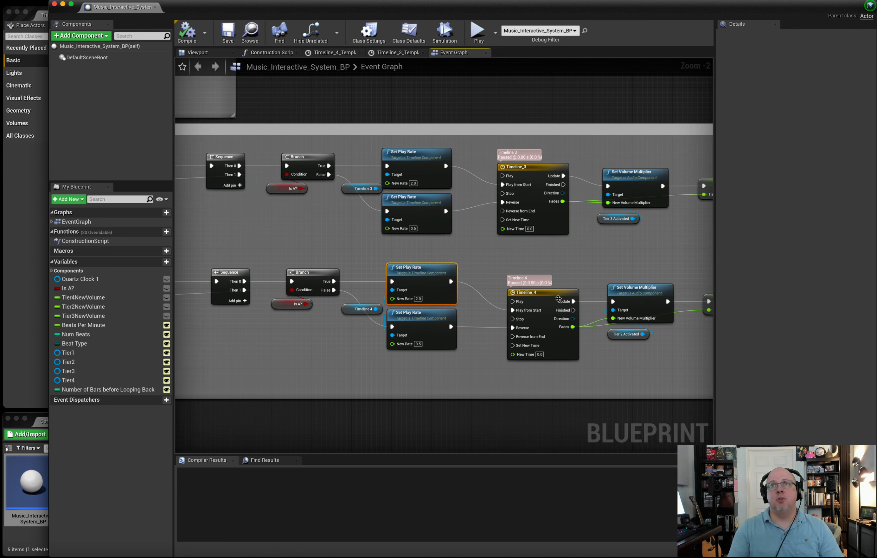
# Inspect the Fades curves of Timeline_4 and Timeline_3, and return to the Event Graph.
pyautogui.doubleClick(551, 298)
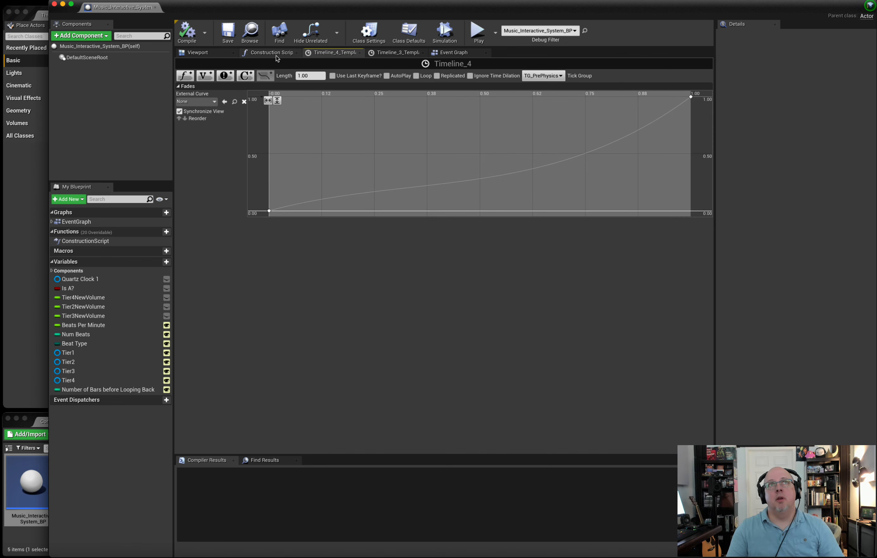
pyautogui.click(455, 53)
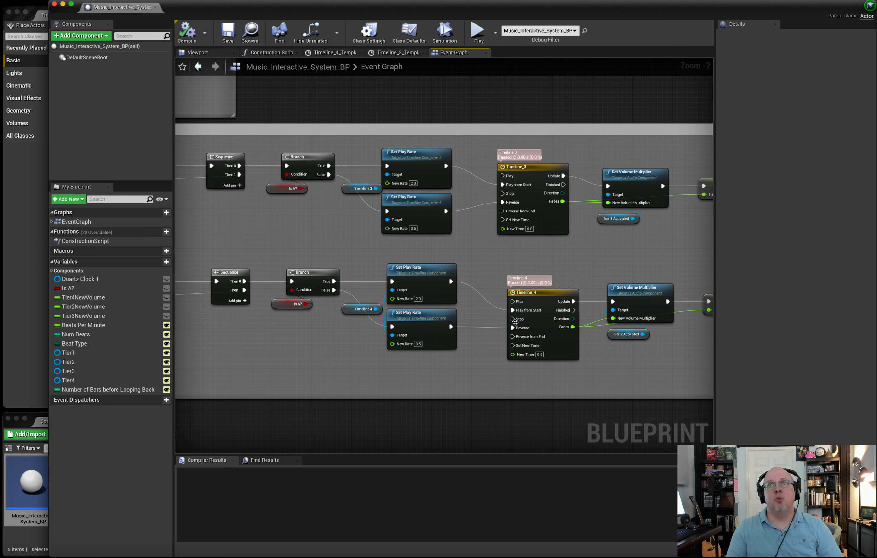
pyautogui.click(398, 52)
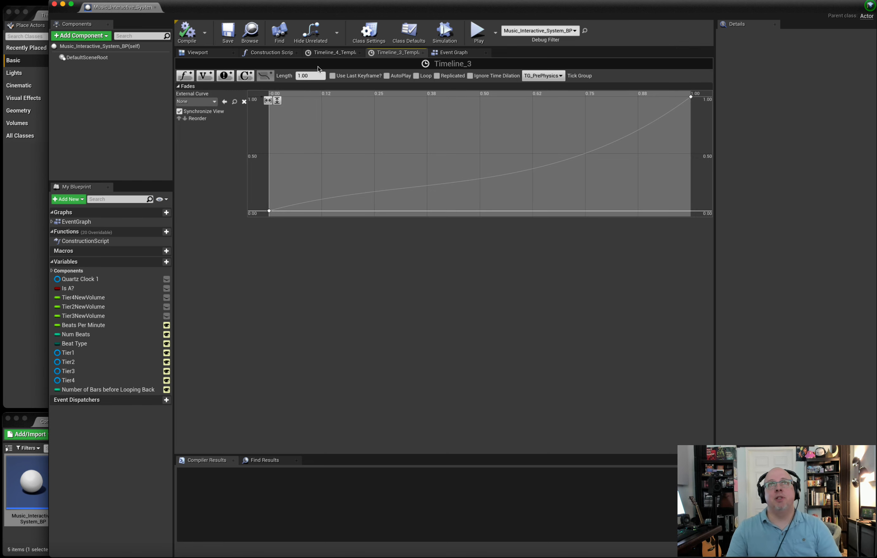
pyautogui.click(454, 52)
# Examine the Set Volume Multiplier, Tier 2 Activated and new-volume SET nodes that follow the timelines.
pyautogui.hscroll(4, 462, 240)
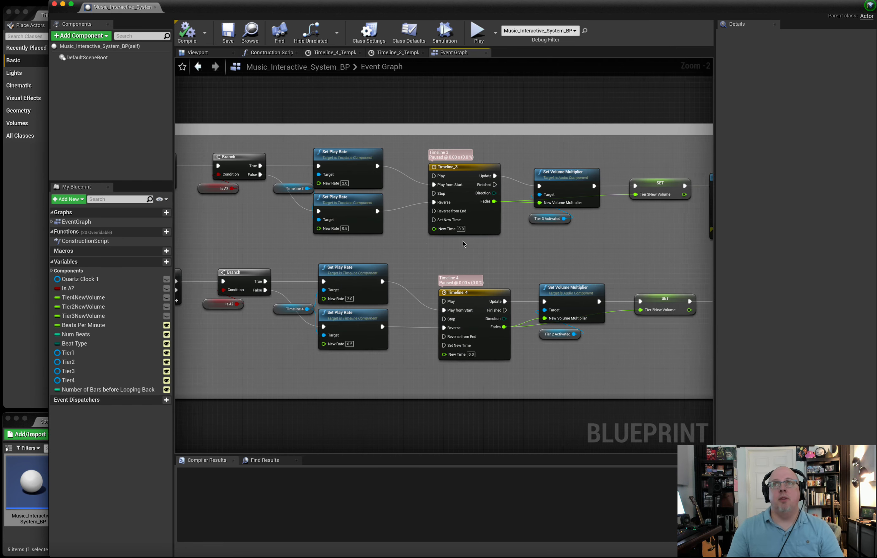
pyautogui.moveTo(489, 317); pyautogui.dragTo(481, 348)
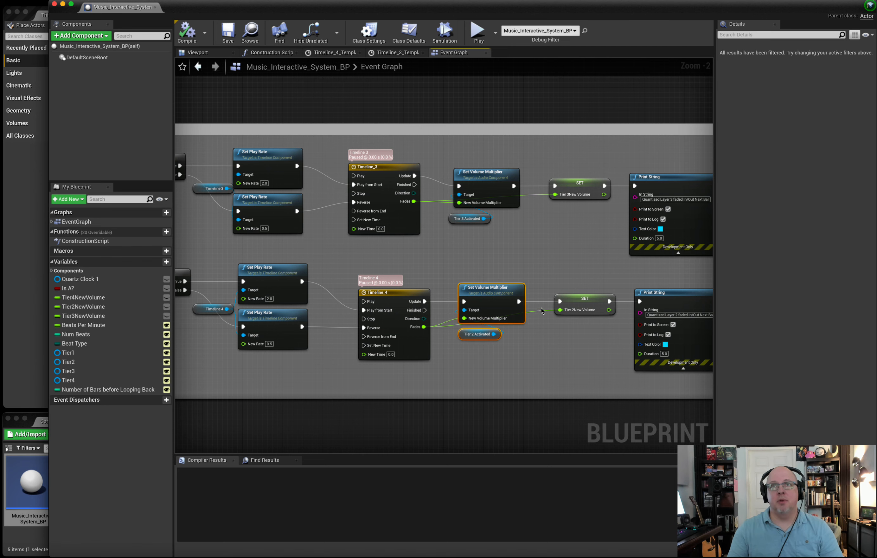
pyautogui.scroll(-5, 569, 302)
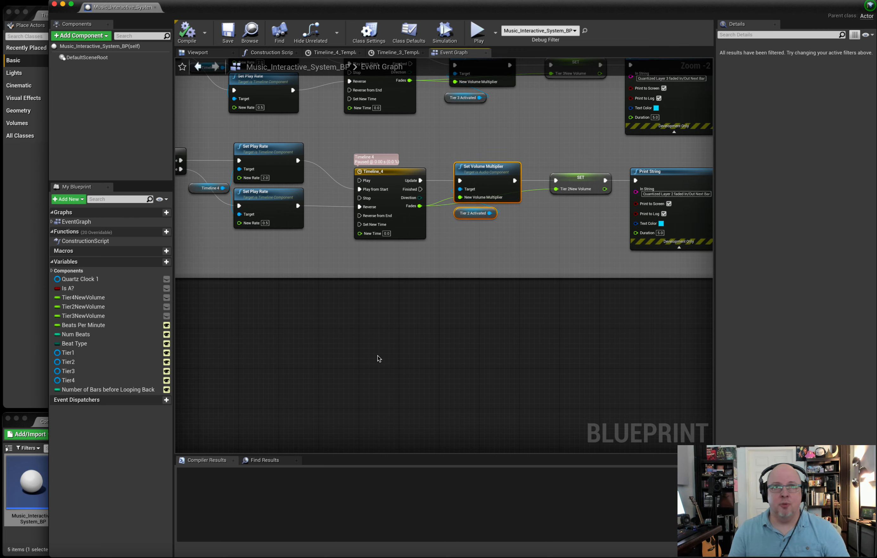
# Add a Play Sound 2D node in the empty area below Tiers Quantized to Bar and view its sound asset choices.
pyautogui.scroll(-1, 378, 358)
pyautogui.rightClick(377, 358)
pyautogui.write('sound 2')
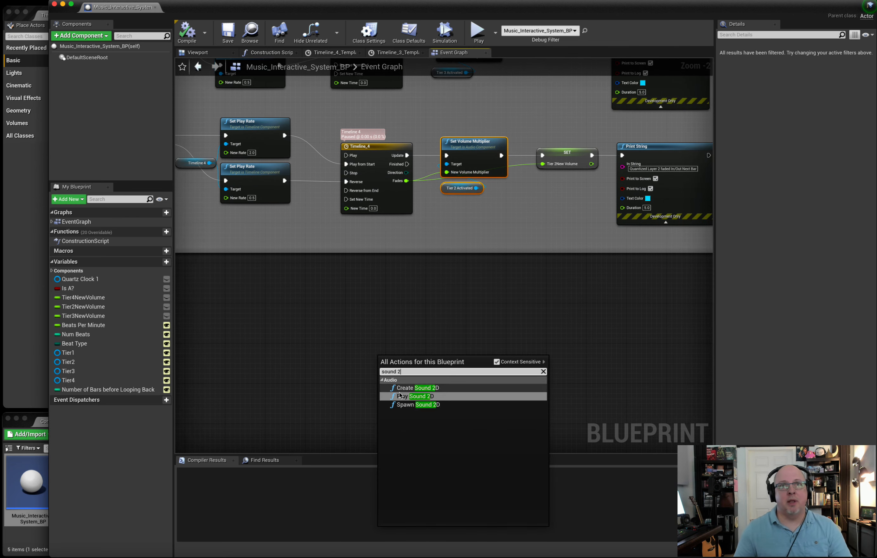
pyautogui.click(400, 395)
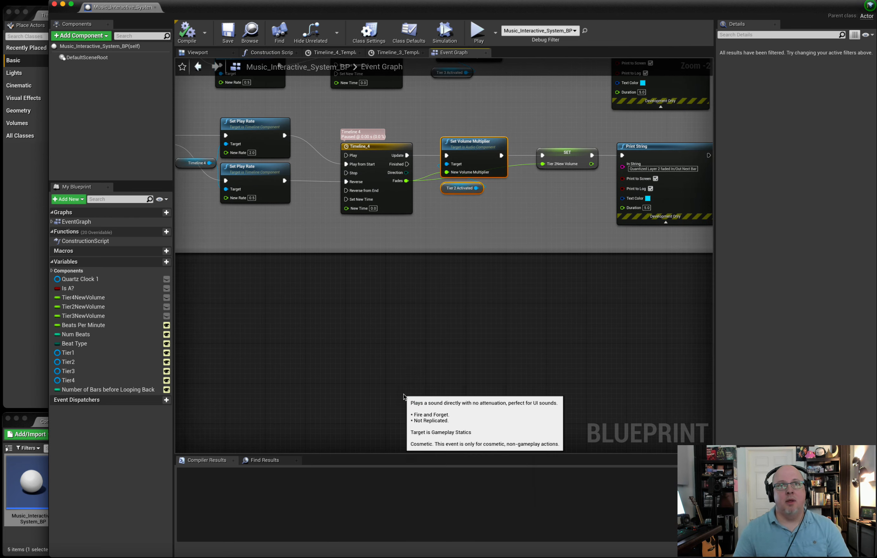
pyautogui.moveTo(406, 355); pyautogui.dragTo(462, 344)
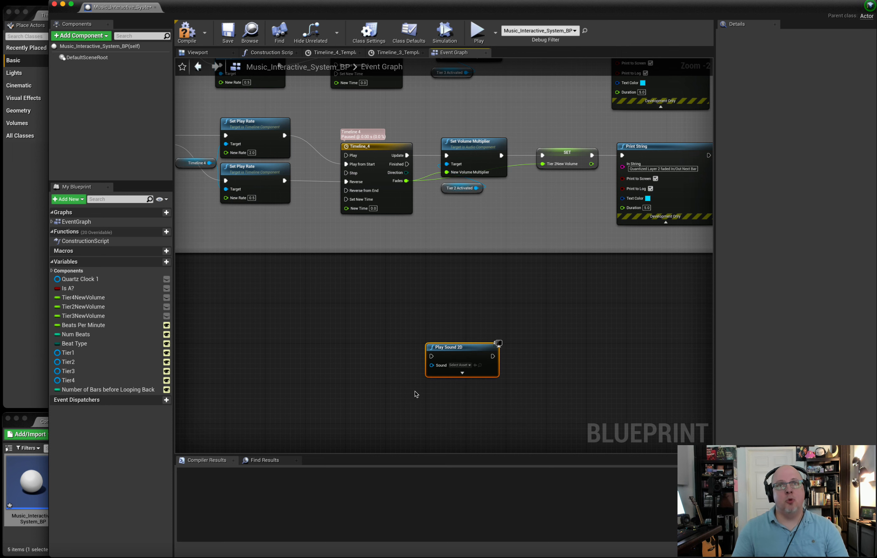
pyautogui.click(464, 365)
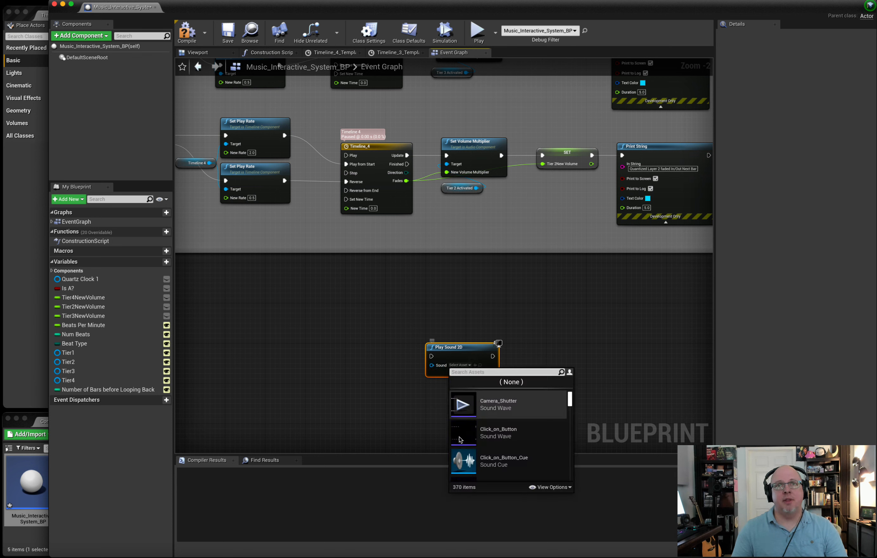
pyautogui.click(434, 429)
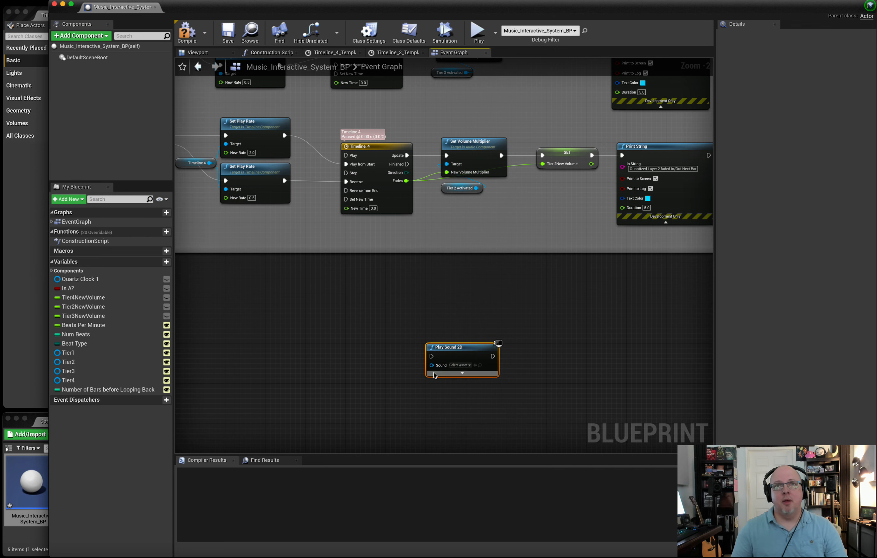
# Promote the Sound input of Play Sound 2D to a variable named Sound and compile the blueprint.
pyautogui.moveTo(432, 366); pyautogui.dragTo(433, 368)
pyautogui.moveTo(403, 384); pyautogui.dragTo(402, 385)
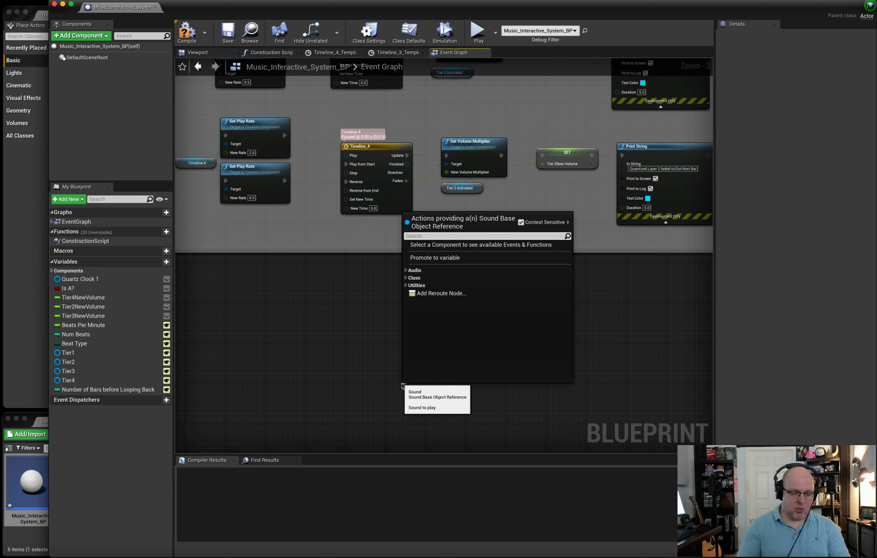
pyautogui.click(439, 257)
pyautogui.click(387, 349)
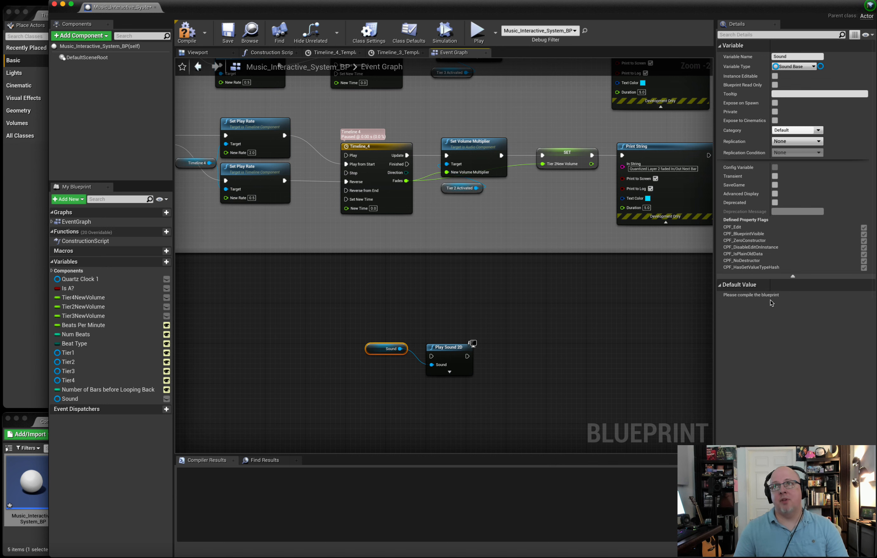
pyautogui.click(190, 31)
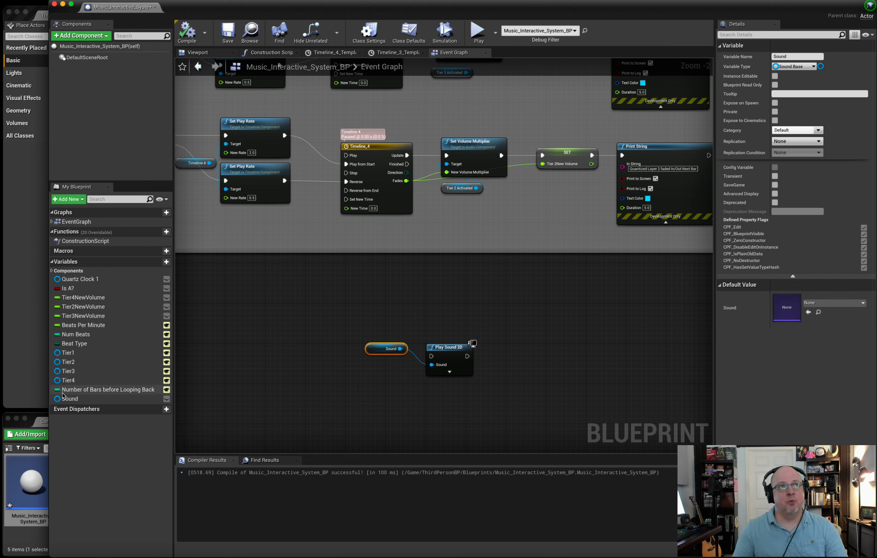
# Place a Get Sound node and a Set Sound node from the Sound variable beside the Play Sound 2D node.
pyautogui.click(52, 262)
pyautogui.click(52, 262)
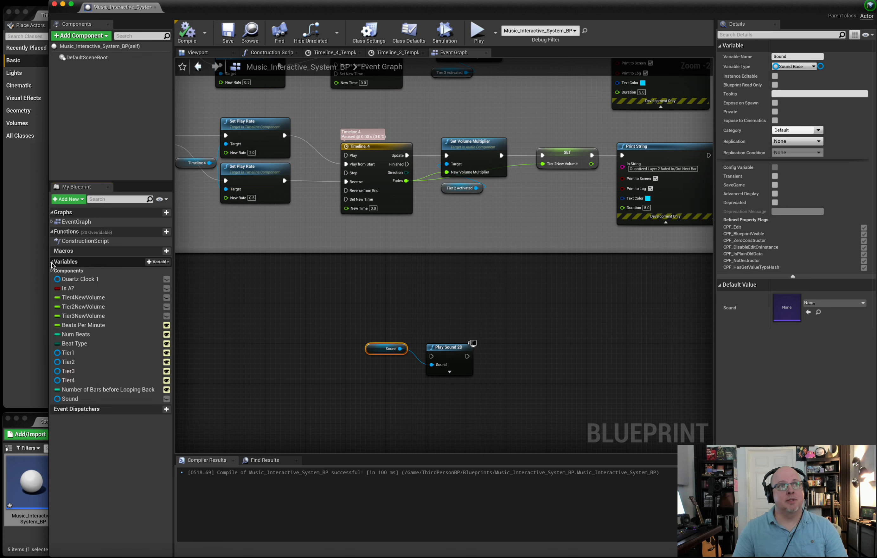
pyautogui.moveTo(70, 398); pyautogui.dragTo(543, 345)
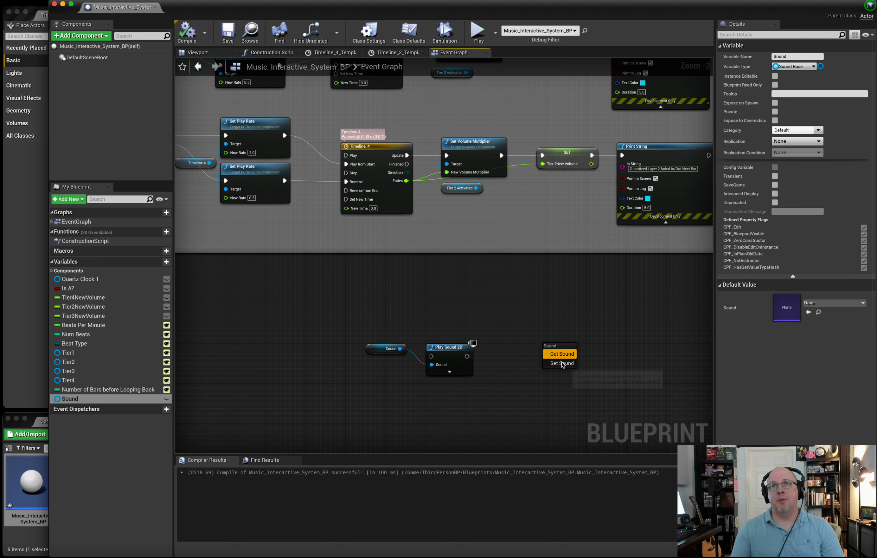
pyautogui.click(563, 354)
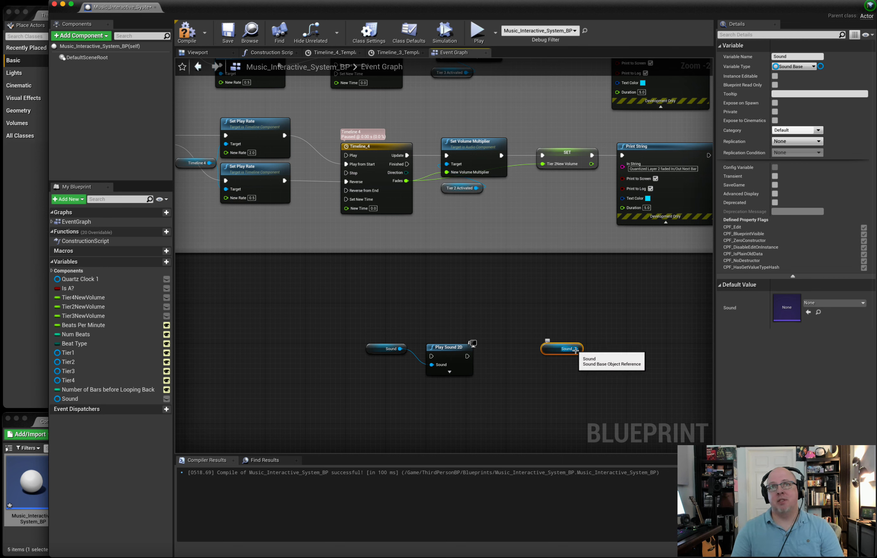
pyautogui.moveTo(98, 401); pyautogui.dragTo(598, 402)
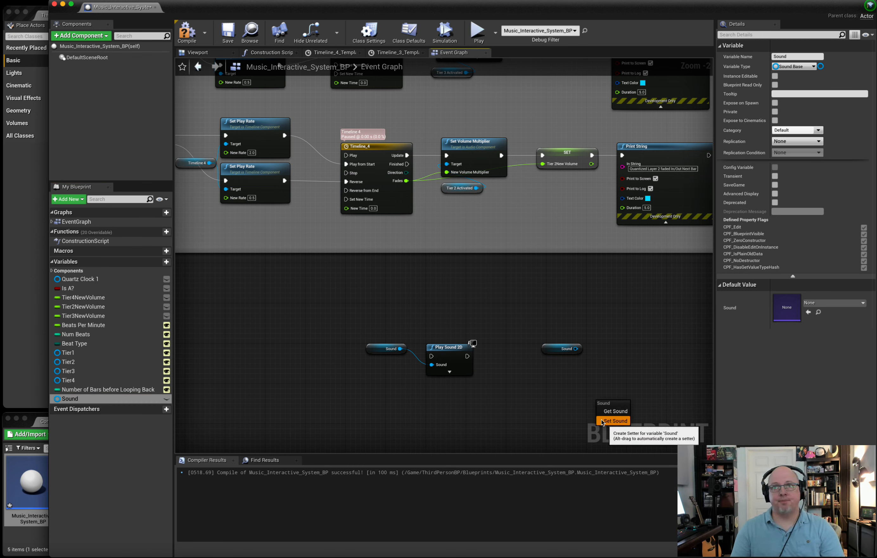
pyautogui.click(614, 420)
pyautogui.moveTo(623, 399); pyautogui.dragTo(612, 300)
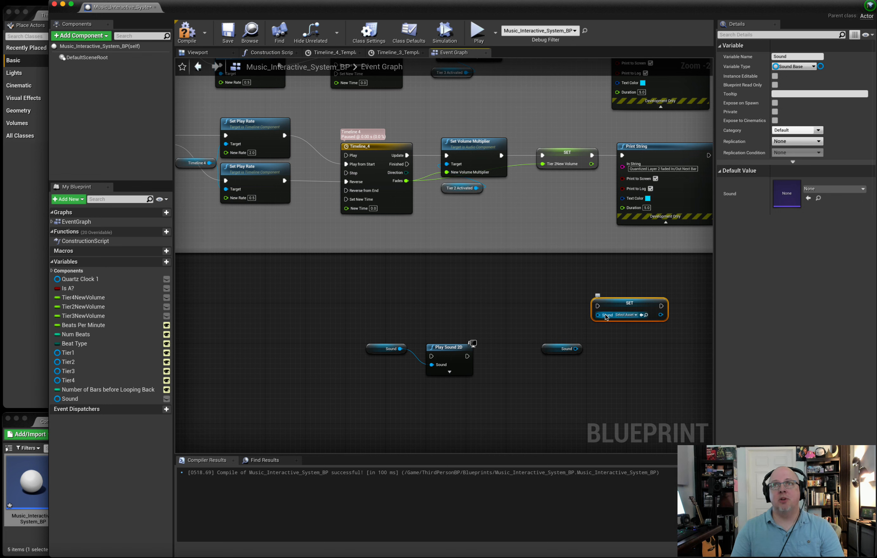
# Delete the Play Sound 2D node together with the Sound getter and setter nodes.
pyautogui.click(377, 349)
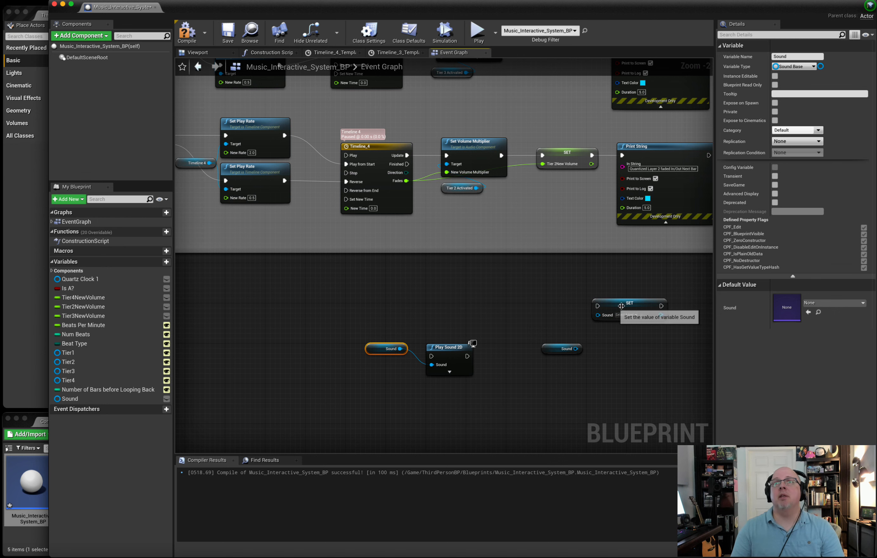
pyautogui.moveTo(346, 299); pyautogui.dragTo(629, 397)
pyautogui.press('Delete')
# Review the ends of the tier chains, from the Fades outputs to the Print String nodes, and the whole Tiers Quantized to Bar section.
pyautogui.moveTo(550, 220); pyautogui.dragTo(550, 269, button='right')
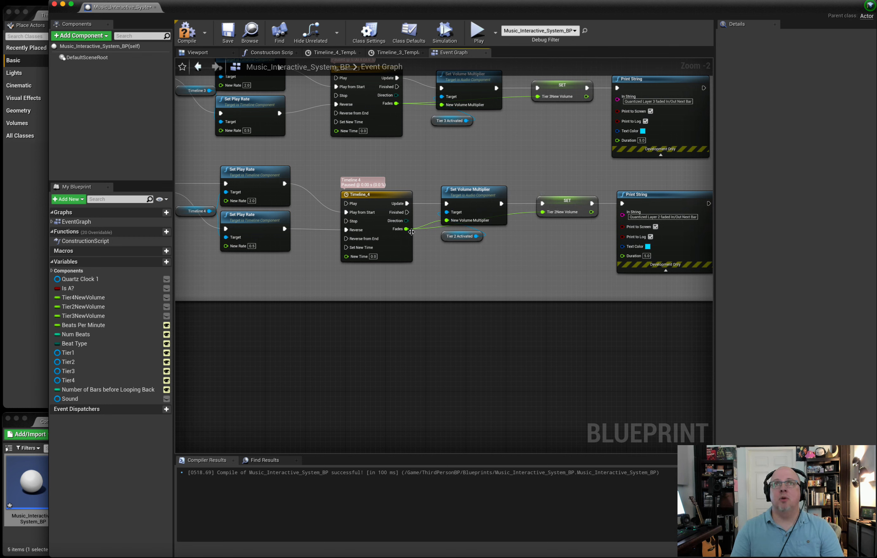
pyautogui.moveTo(407, 230); pyautogui.dragTo(241, 230, button='right')
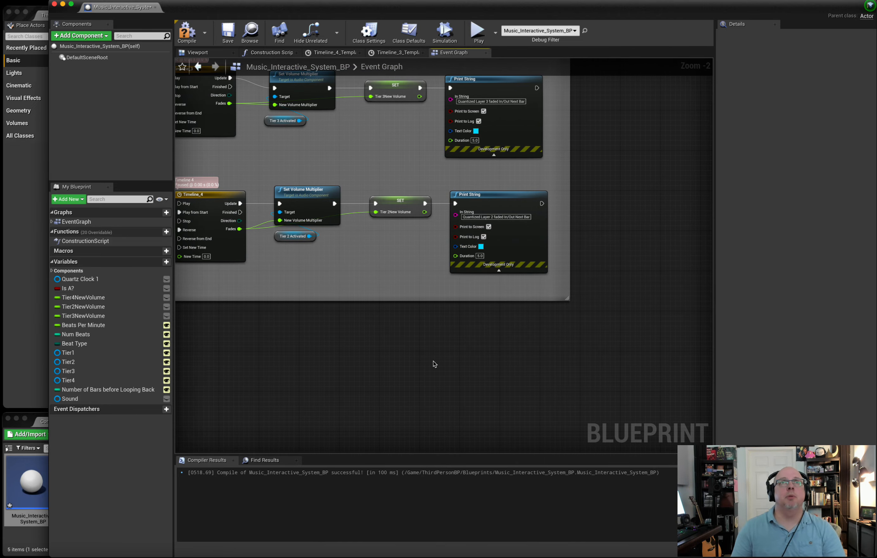
pyautogui.scroll(-2, 432, 359)
pyautogui.hscroll(-15, 433, 361)
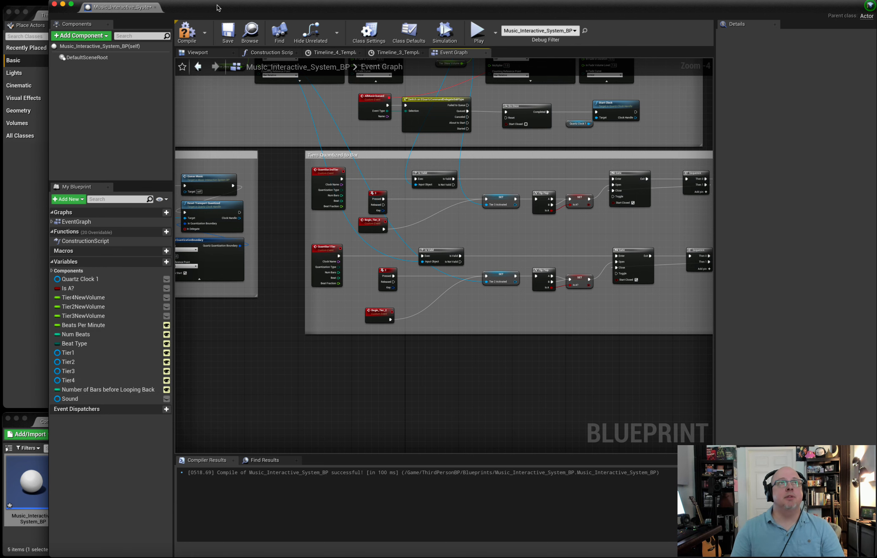
# Dock the Music_Interactive_System_BP editor as a tab in the main window and switch to the ThirdPersonExampleMap level.
pyautogui.moveTo(218, 8); pyautogui.dragTo(260, 84)
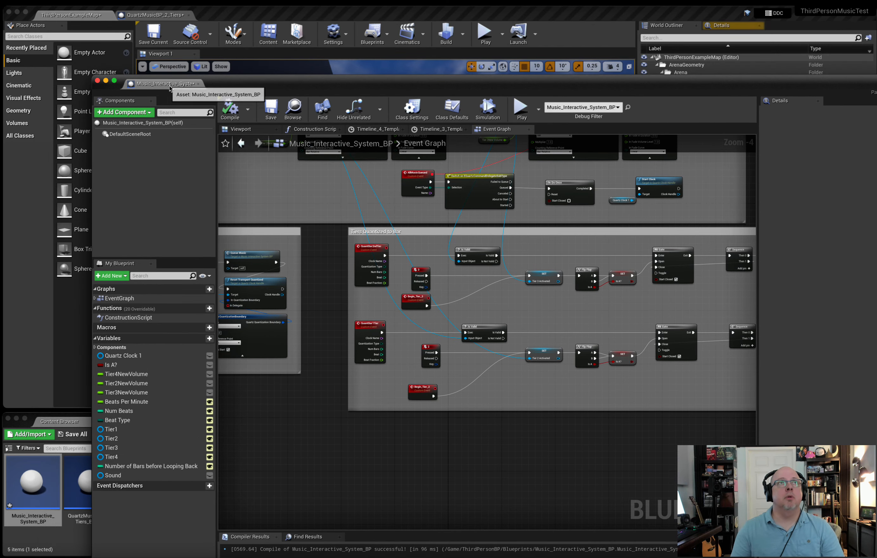
pyautogui.moveTo(169, 88); pyautogui.dragTo(233, 15)
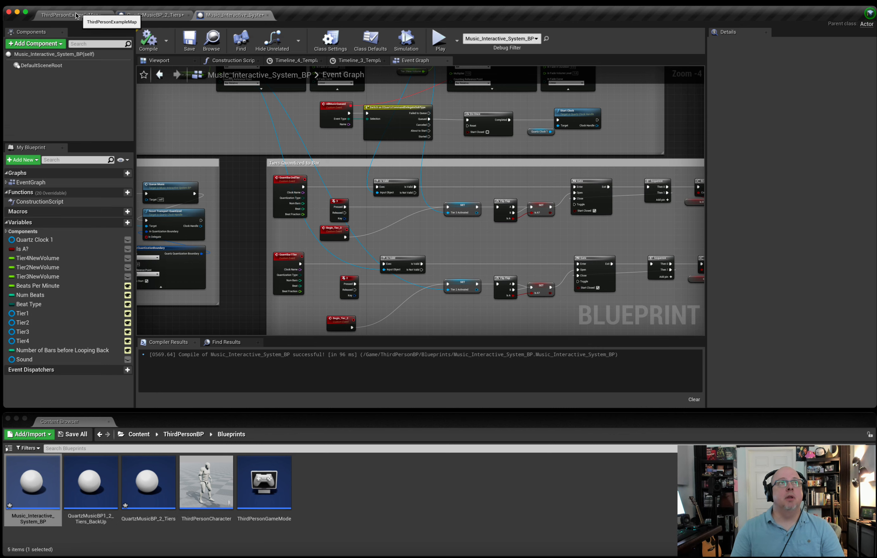
pyautogui.click(77, 16)
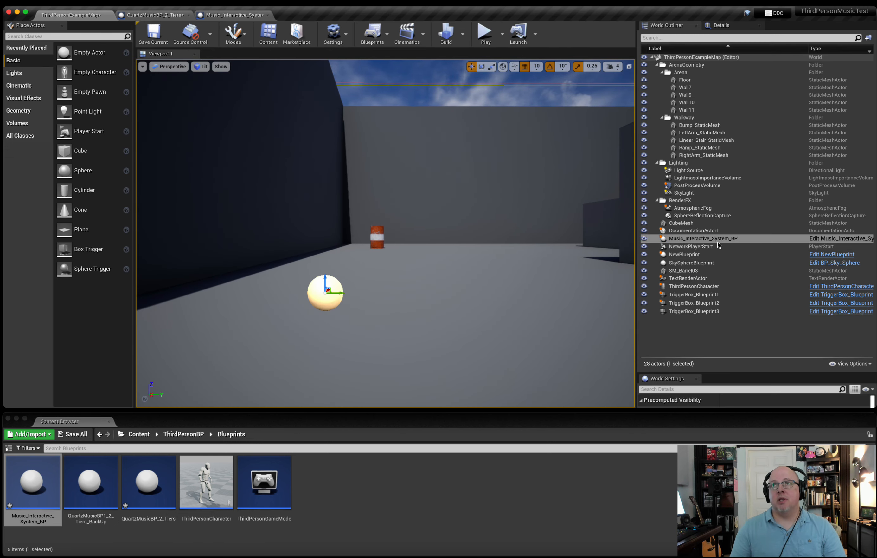
# Select Music_Interactive_System_BP in the level and examine its exposed tempo, beat, tier sound and looping bar settings.
pyautogui.click(700, 240)
pyautogui.click(721, 25)
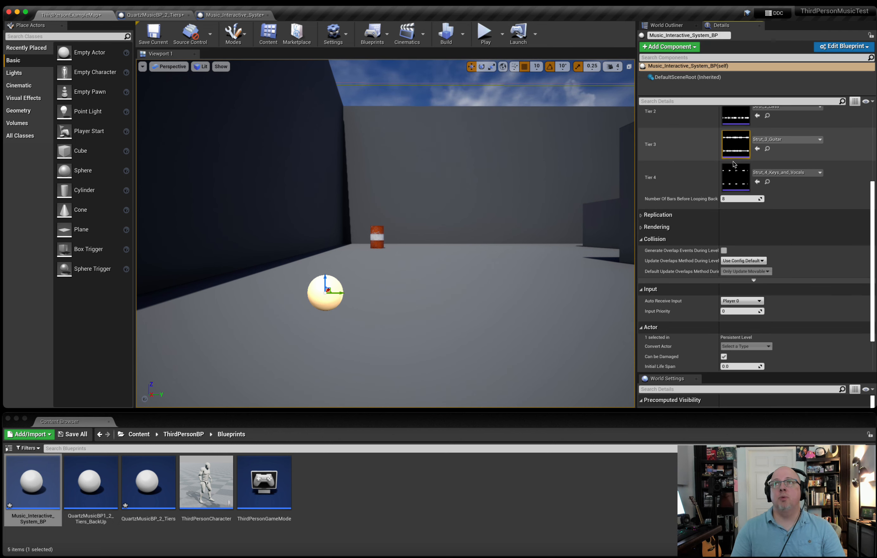
pyautogui.scroll(5, 733, 164)
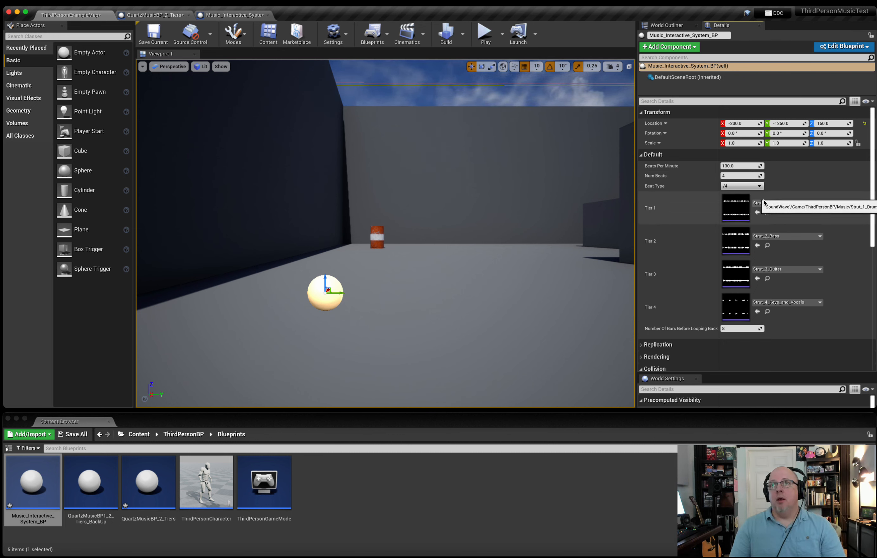
pyautogui.scroll(-3, 785, 208)
pyautogui.scroll(3, 785, 209)
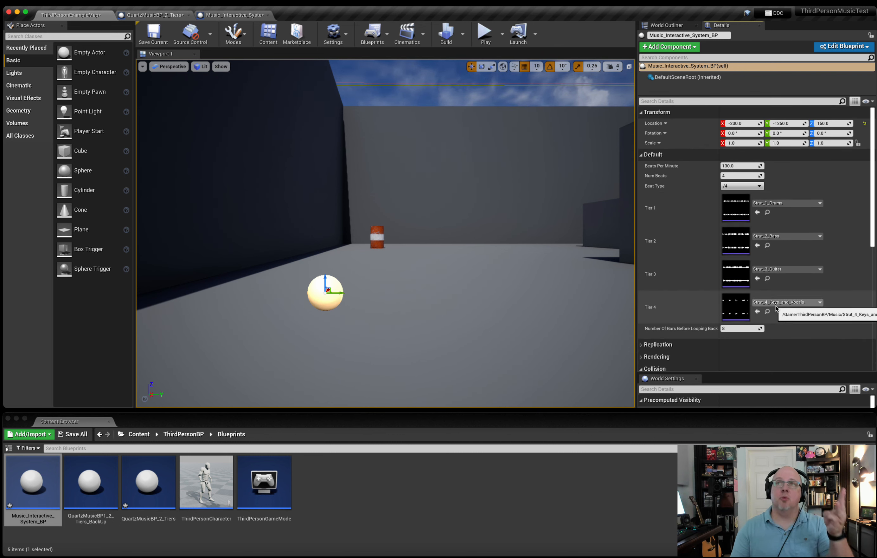
pyautogui.scroll(-3, 756, 301)
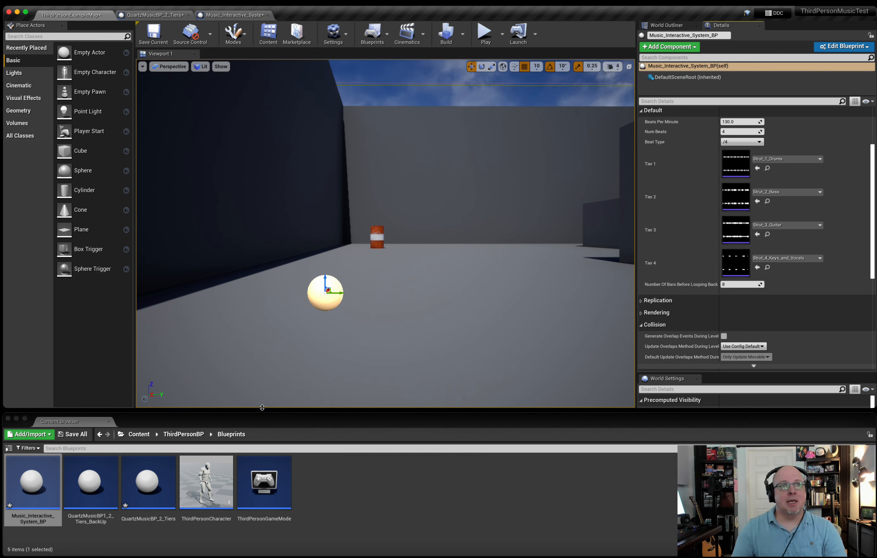
# Open the Music folder inside Content > ThirdPersonBP in the Content Browser.
pyautogui.click(138, 435)
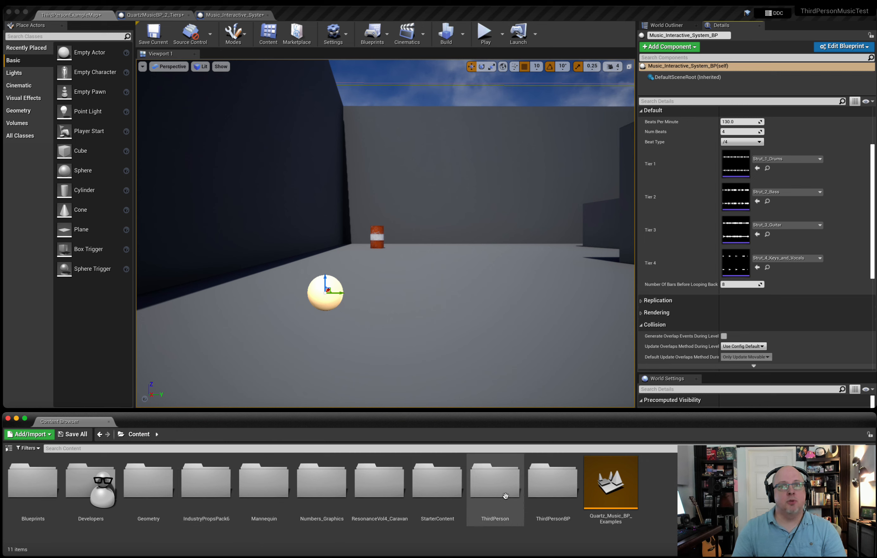
pyautogui.doubleClick(545, 494)
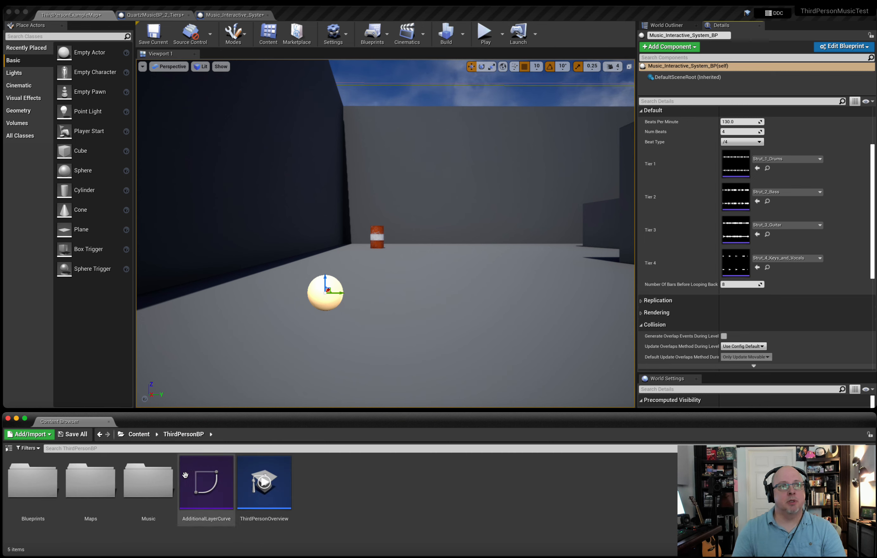
pyautogui.click(169, 477)
pyautogui.doubleClick(170, 477)
# Preview the Strut_2, Strut_3 and Strut_4 sound files in the Music folder.
pyautogui.moveTo(43, 491)
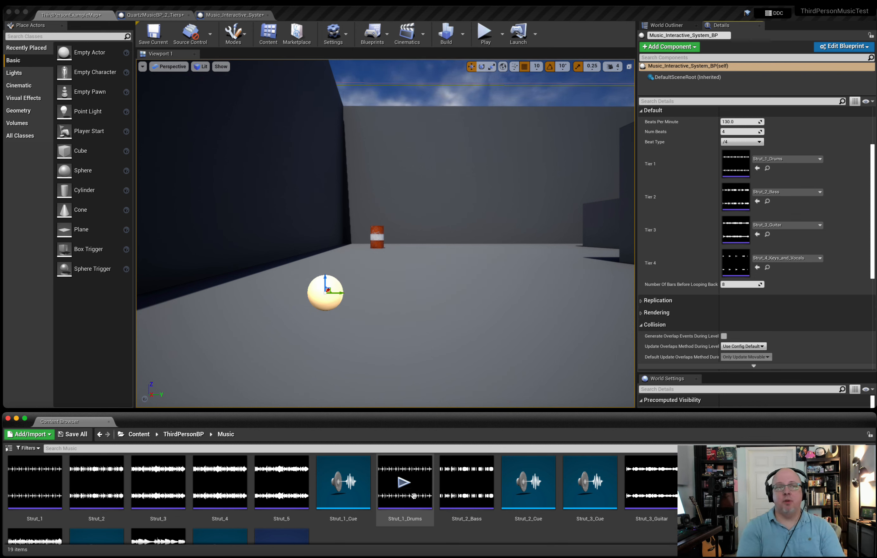
pyautogui.click(96, 481)
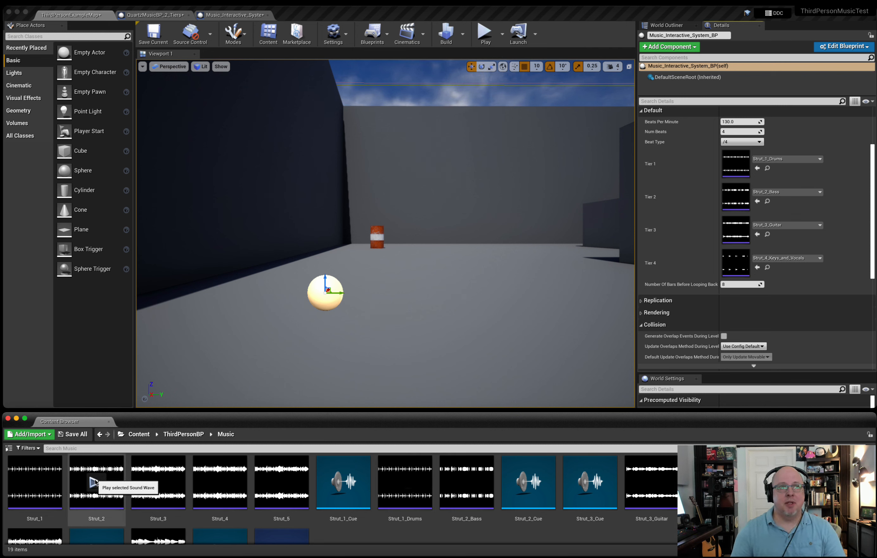
pyautogui.click(158, 482)
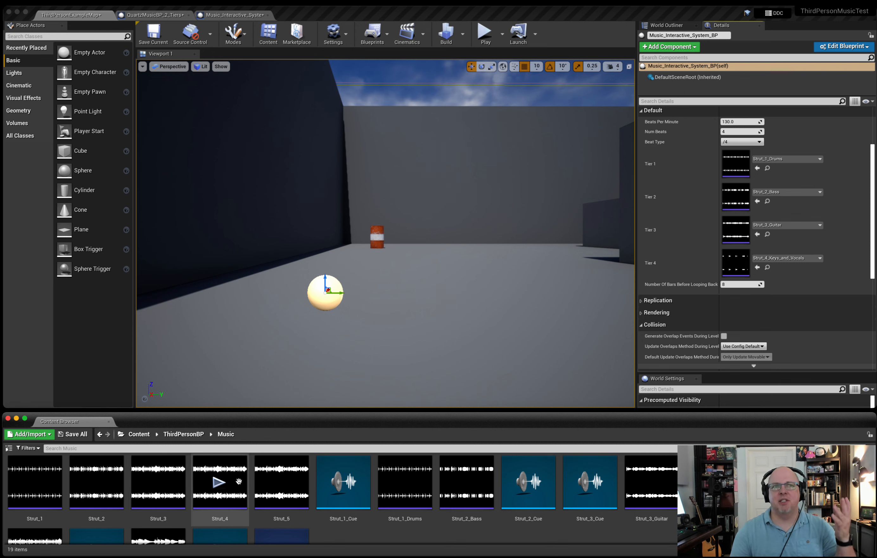
pyautogui.click(220, 481)
pyautogui.click(219, 481)
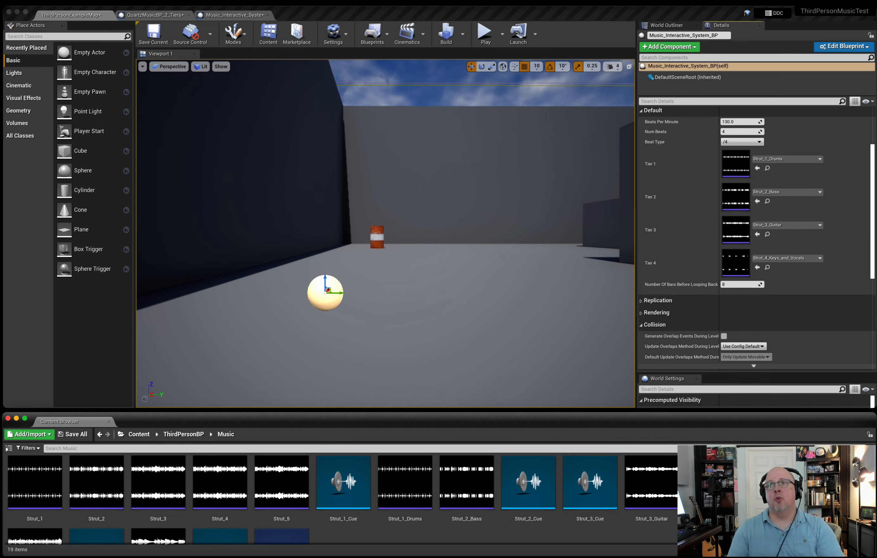
# Assign the Strut_3_Guitar_90BPM sound to Tier 3 and set Beats Per Minute to 100.
pyautogui.moveTo(713, 480); pyautogui.dragTo(752, 222)
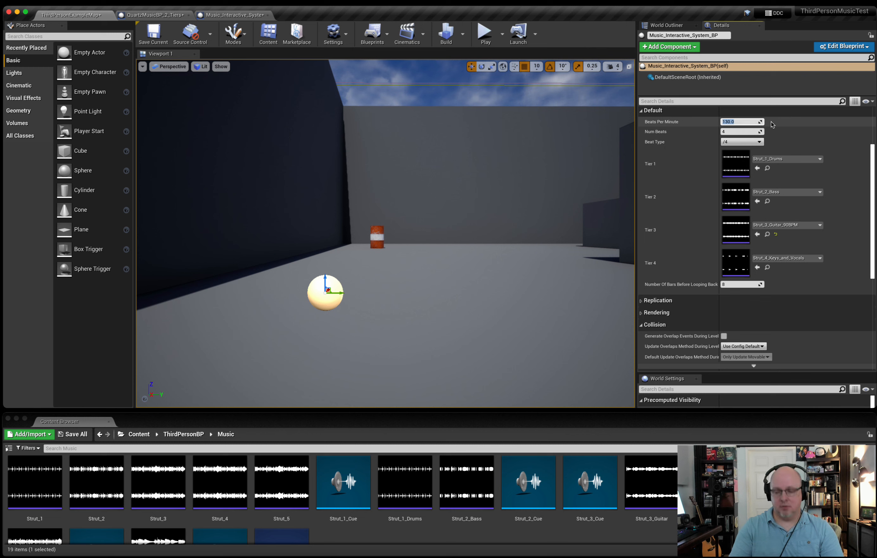
pyautogui.write('100.')
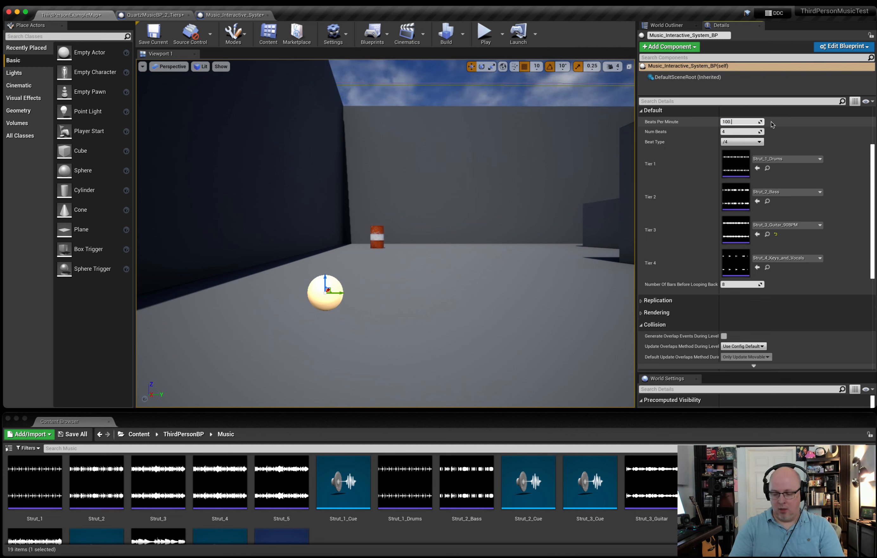
pyautogui.press('Return')
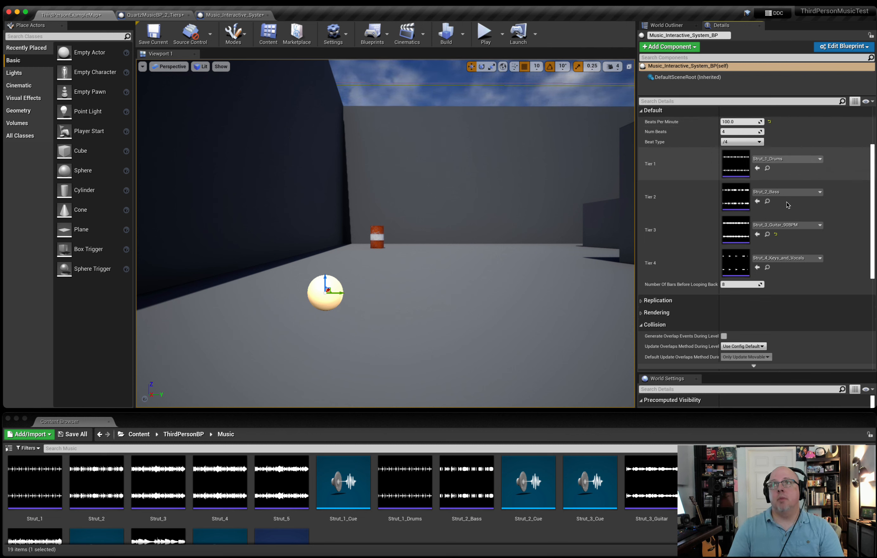
# Play-test the level by running the character through the numbered trigger boxes to fade tiers in, and stop the session.
pyautogui.click(485, 34)
pyautogui.press('w')
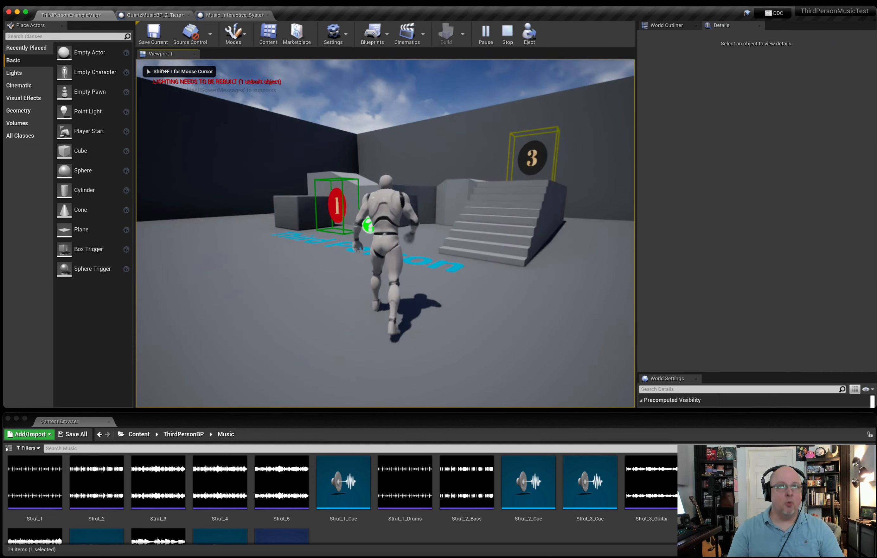
pyautogui.press('w')
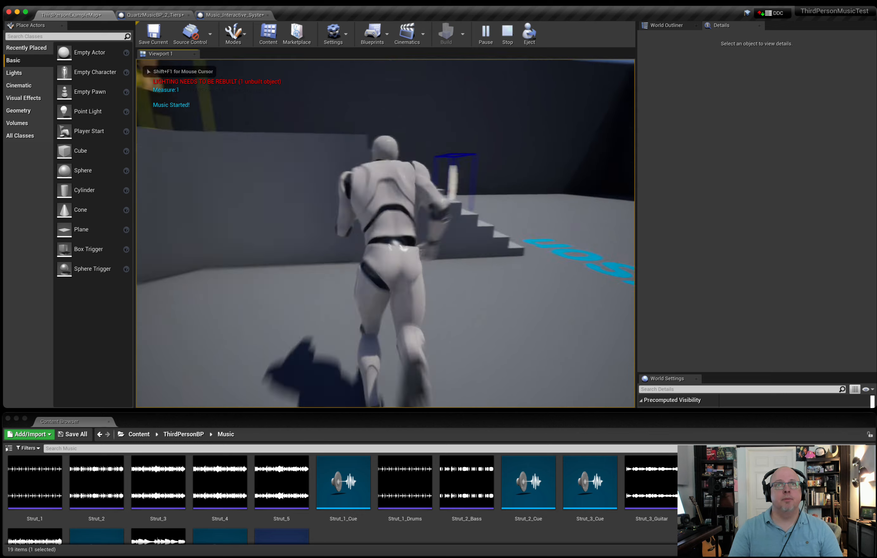
pyautogui.press('w')
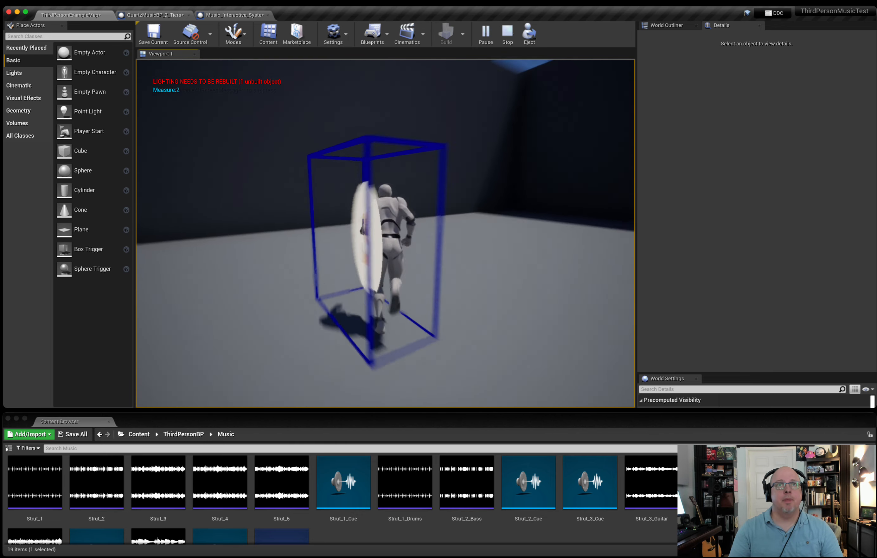
pyautogui.press('w')
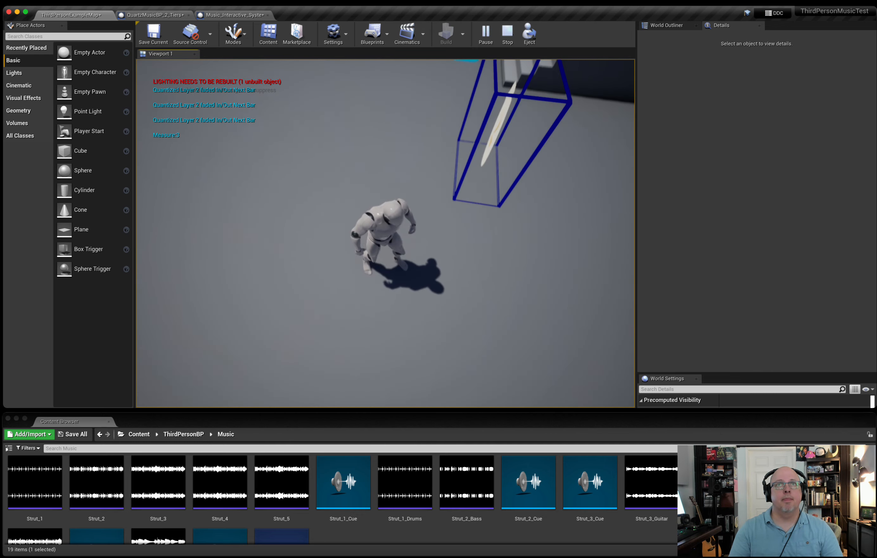
pyautogui.press('w')
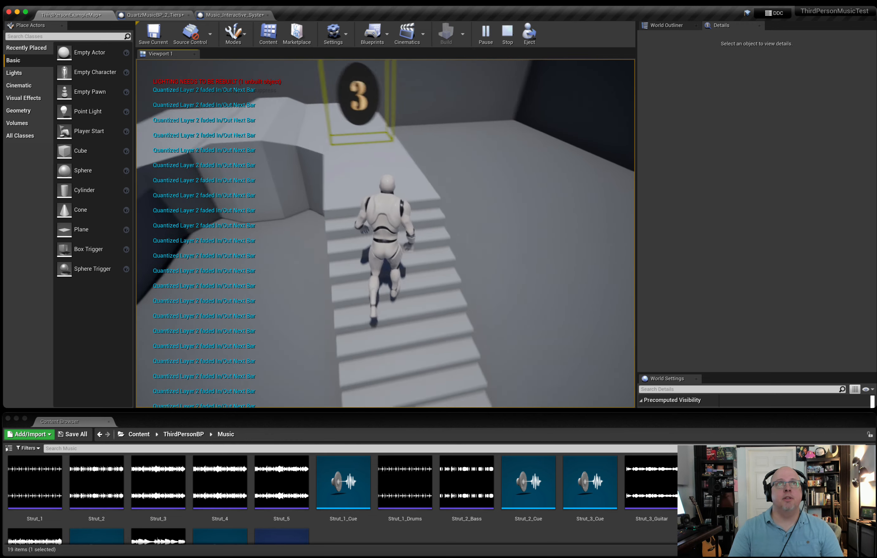
pyautogui.press('w')
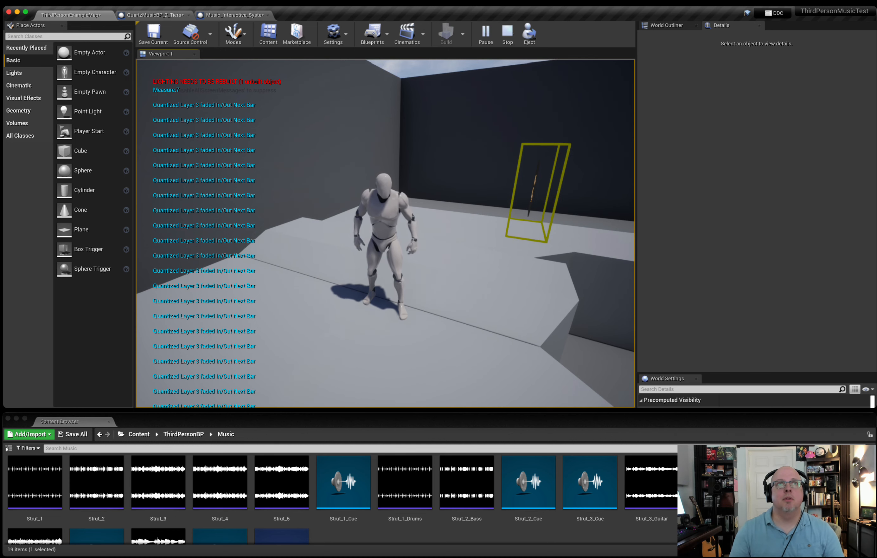
pyautogui.press('Escape')
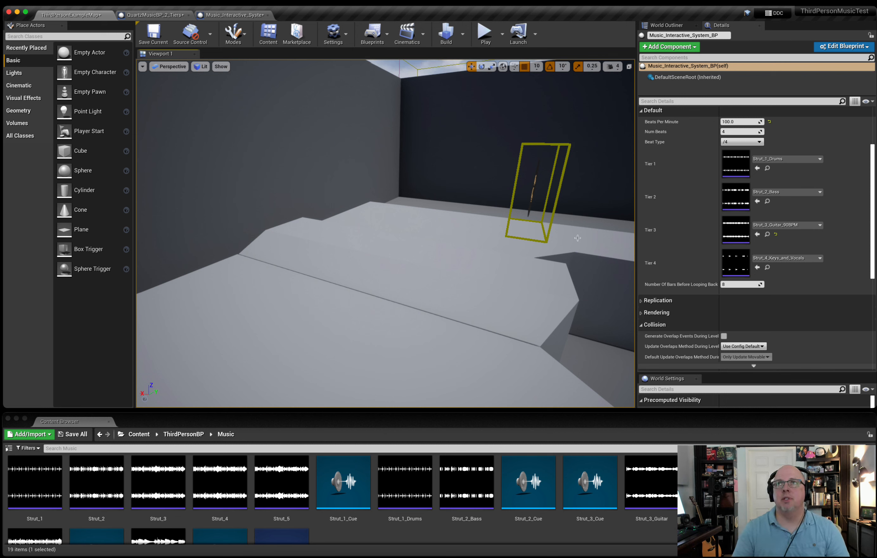
# Examine the Num Beats setting and the available Beat Type options of the placed music system.
pyautogui.click(758, 141)
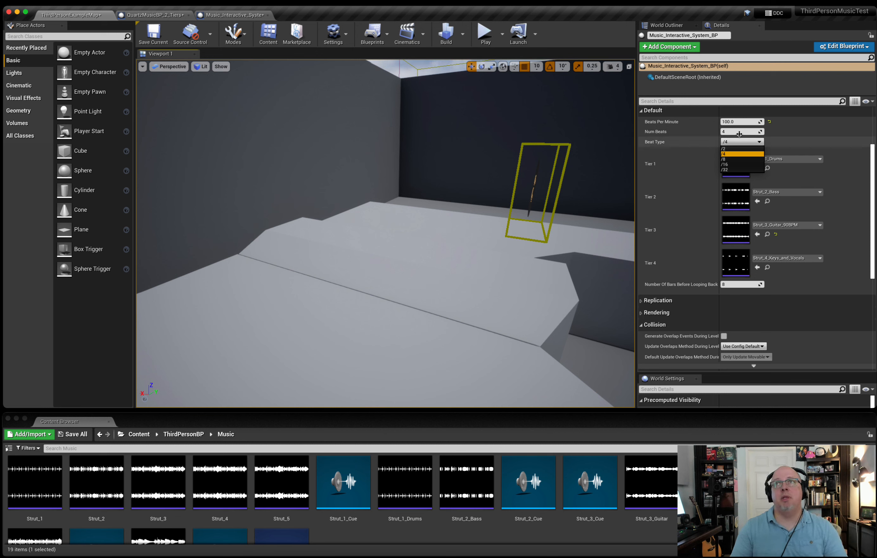
pyautogui.click(750, 132)
pyautogui.click(743, 131)
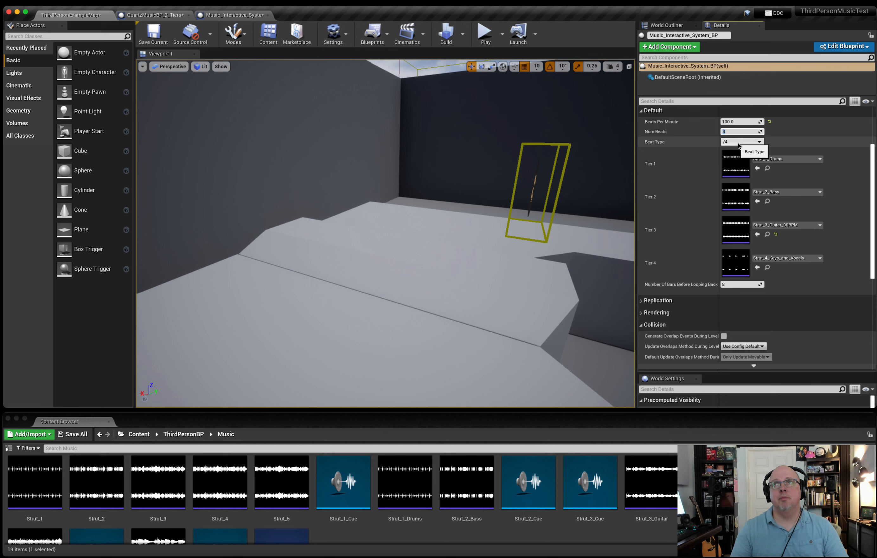
pyautogui.click(734, 142)
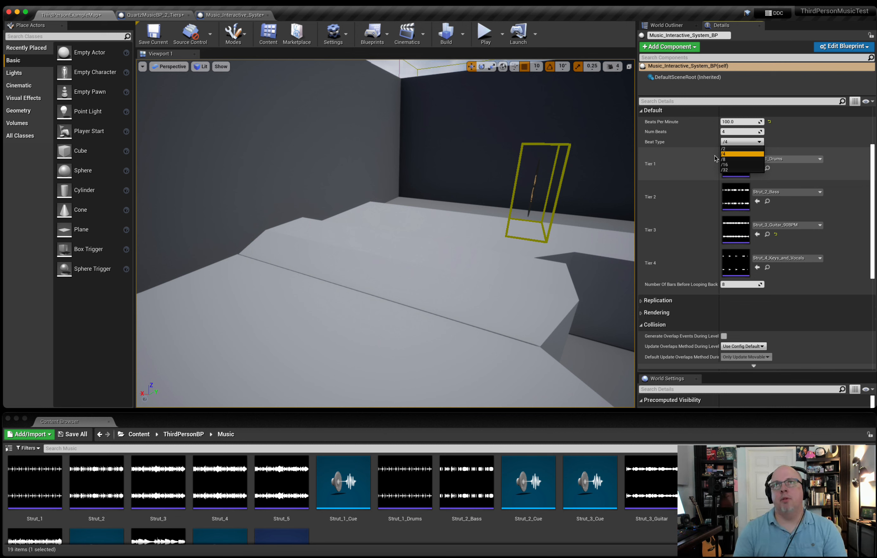
# Review the keyboard input events in the Music_Interactive_System_BP event graph, from Tiers Quantized to Bar back to Queue Music.
pyautogui.click(222, 15)
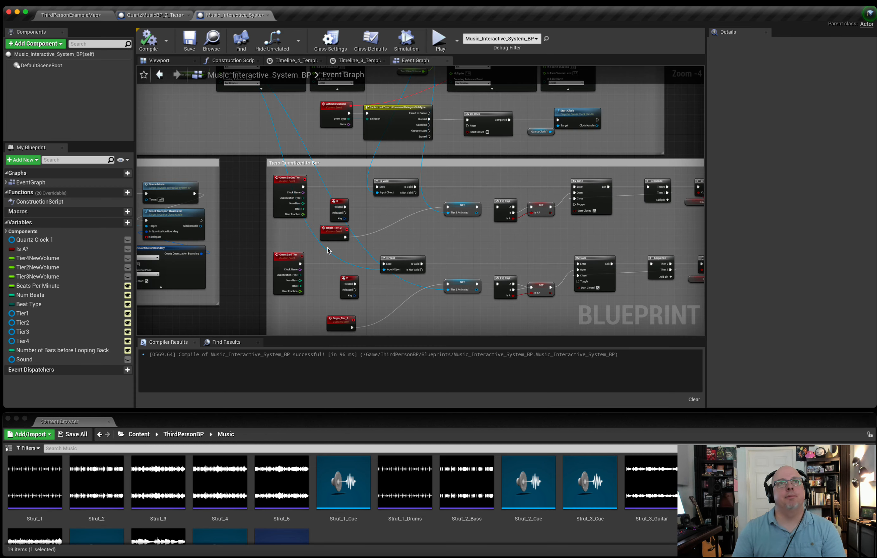
pyautogui.click(335, 213)
pyautogui.scroll(-2, 331, 239)
pyautogui.click(346, 263)
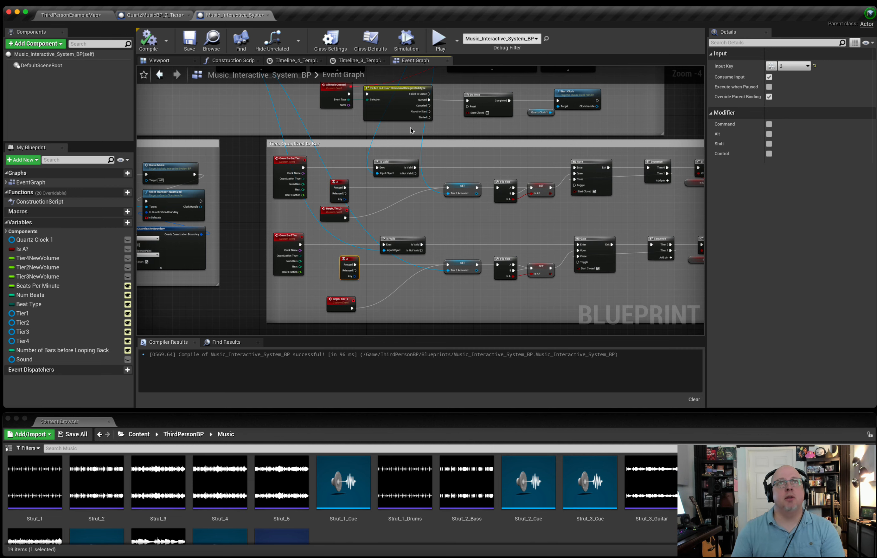
pyautogui.scroll(3, 374, 211)
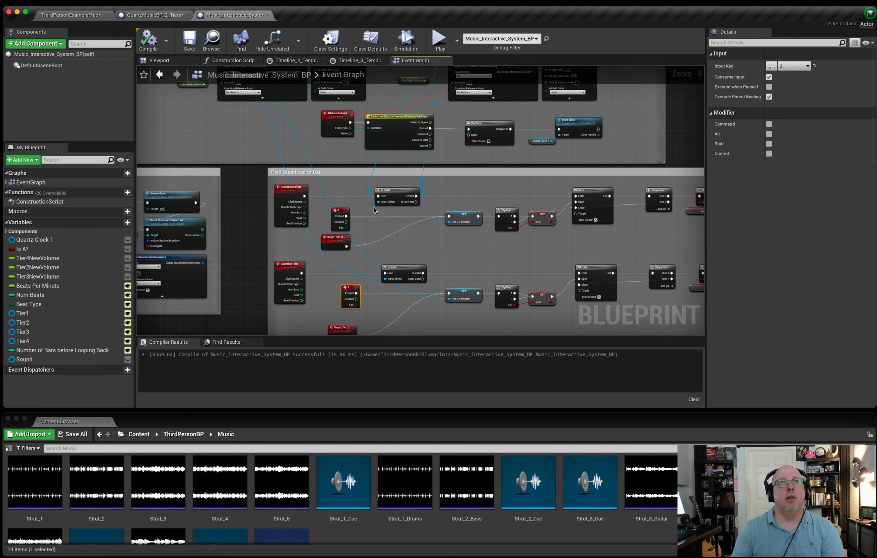
pyautogui.hscroll(-14, 374, 210)
pyautogui.scroll(14, 375, 211)
pyautogui.hscroll(-15, 375, 209)
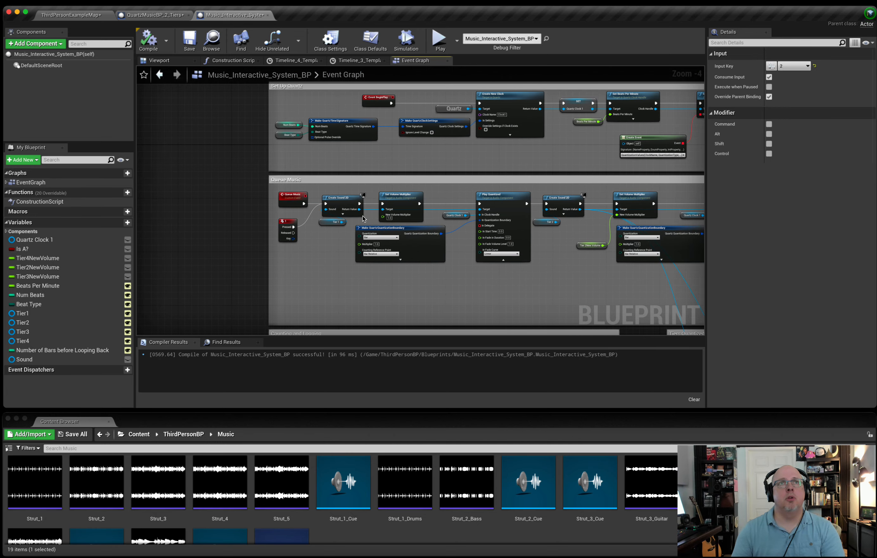
# Play-test in a preview window, starting the music and fading tiers 2 and 3 through keyboard inputs 1, 2 and 3, and stop it.
pyautogui.click(439, 44)
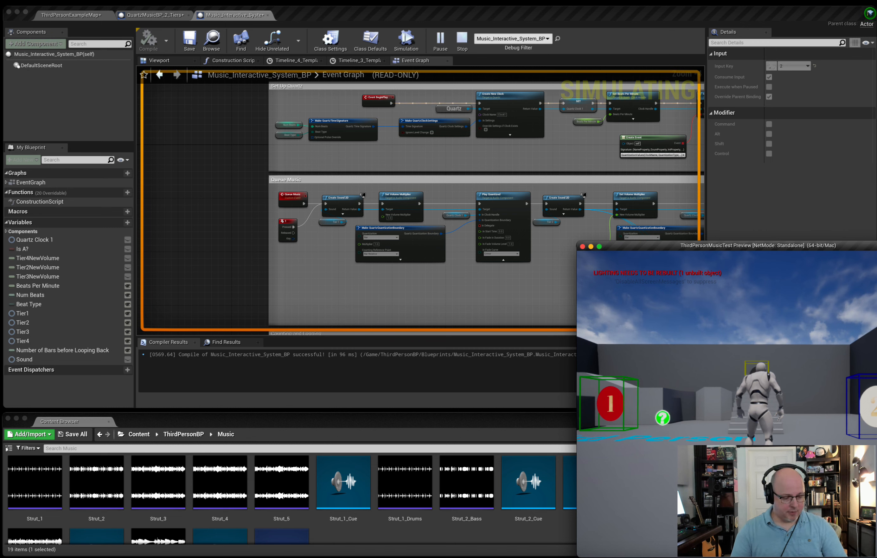
pyautogui.press('1')
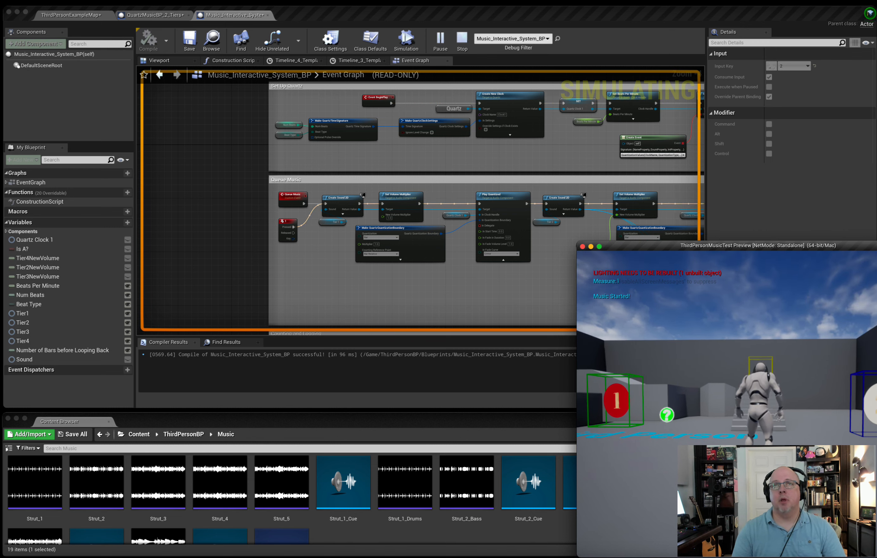
pyautogui.press('2')
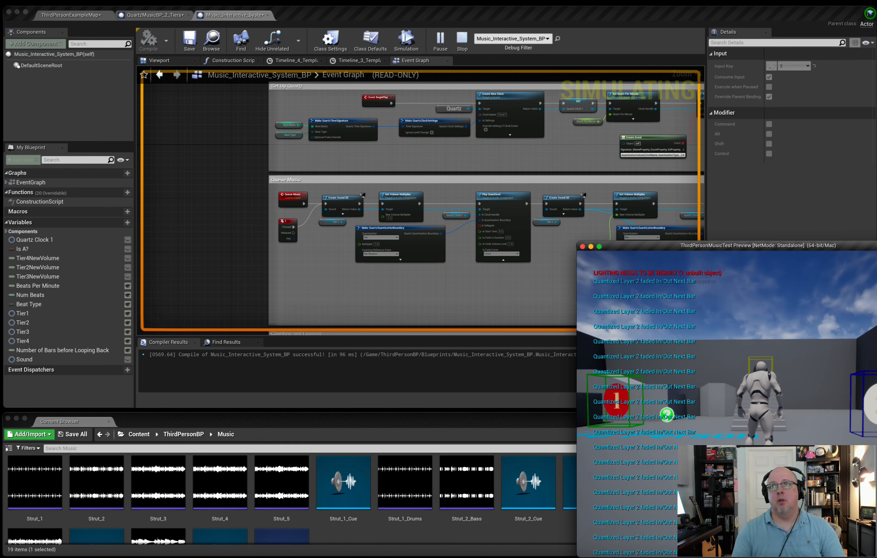
pyautogui.press('3')
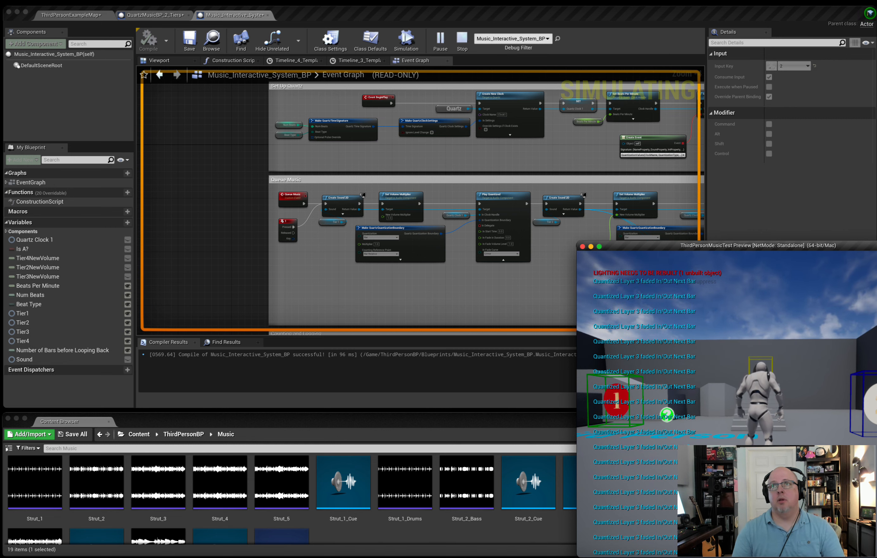
pyautogui.press('Escape')
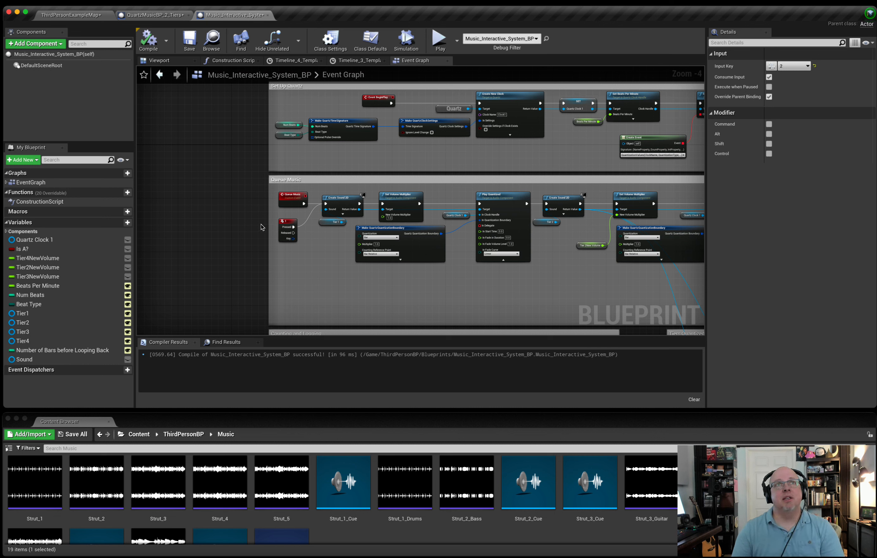
# Examine the input 1 event in Queue Music and how the other inputs connect in Tiers Quantized to Bar.
pyautogui.click(296, 235)
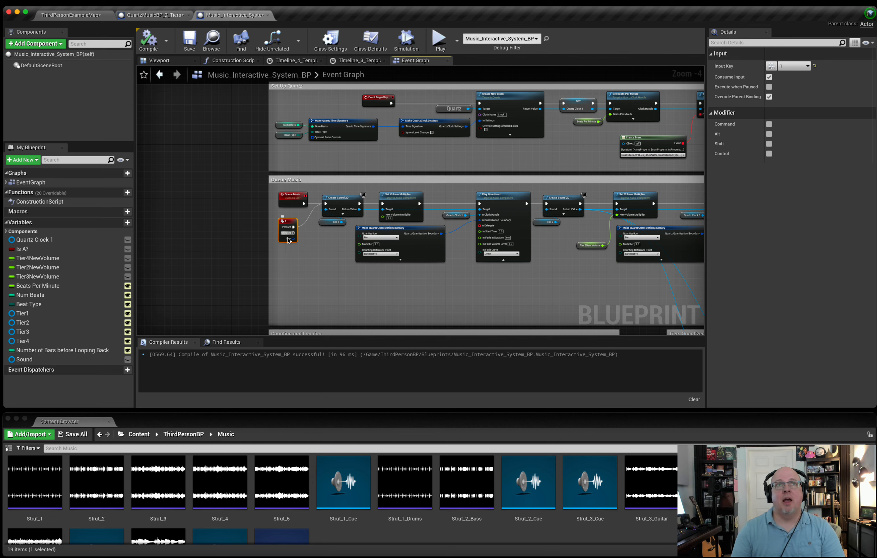
pyautogui.hscroll(10, 302, 252)
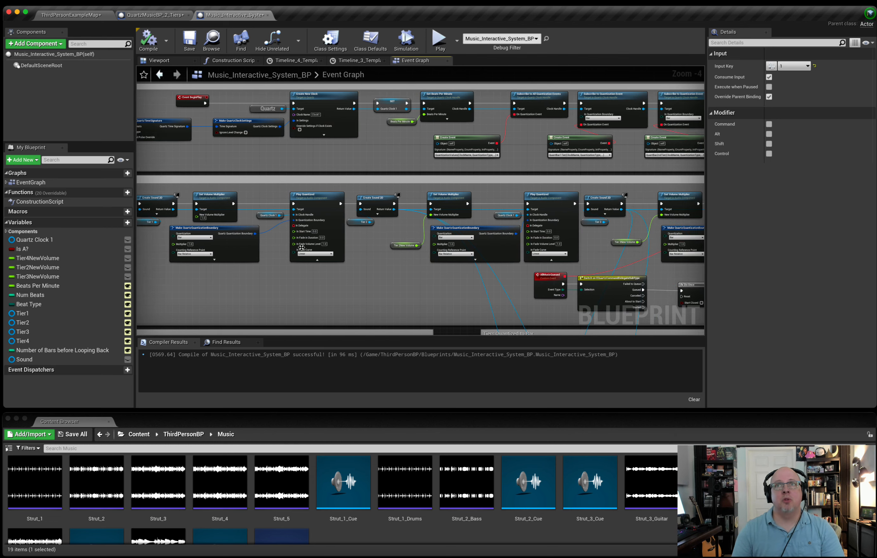
pyautogui.scroll(-3, 300, 245)
pyautogui.scroll(-5, 300, 244)
pyautogui.hscroll(3, 300, 244)
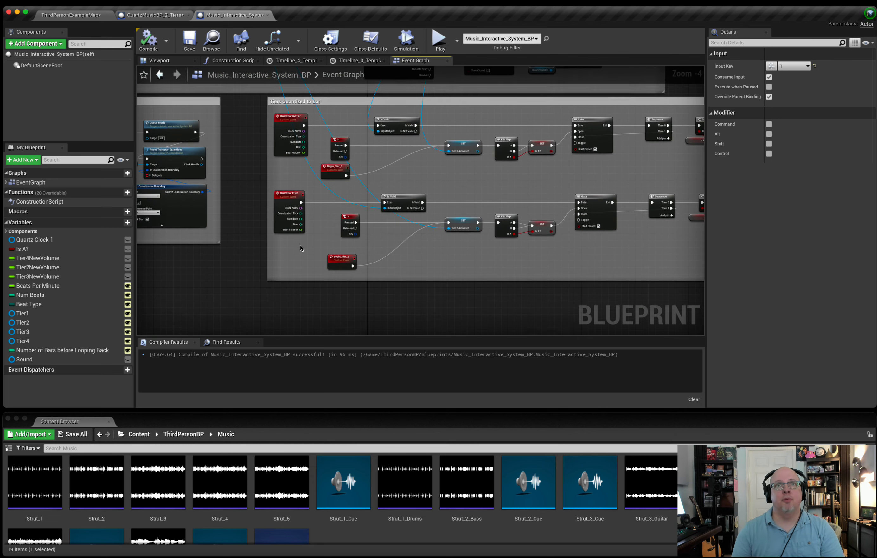
pyautogui.hscroll(1, 300, 248)
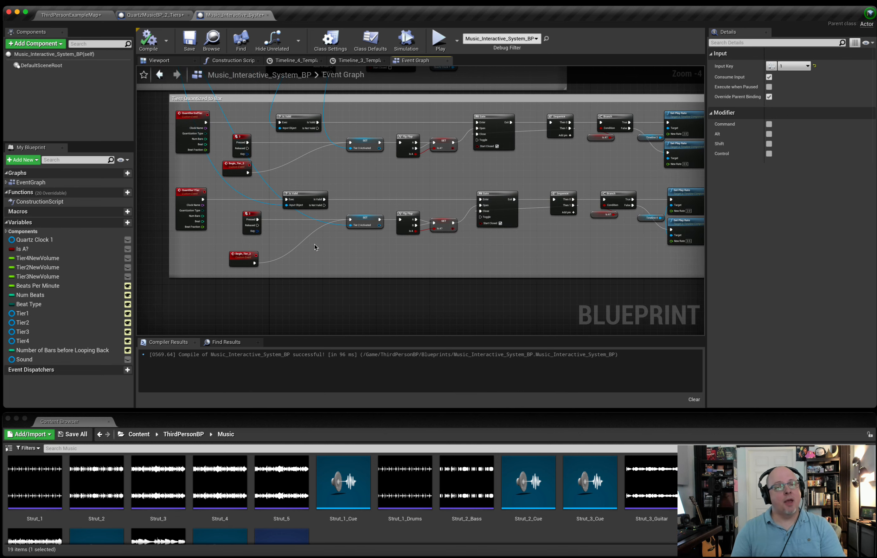